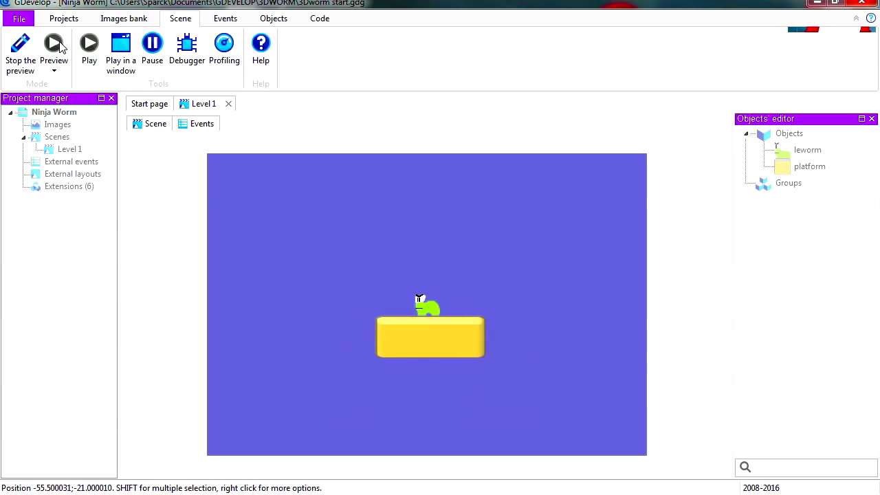
# Playtest the worm in the running preview by moving and jumping on the yellow platform
pyautogui.press('Right')
pyautogui.press('space')
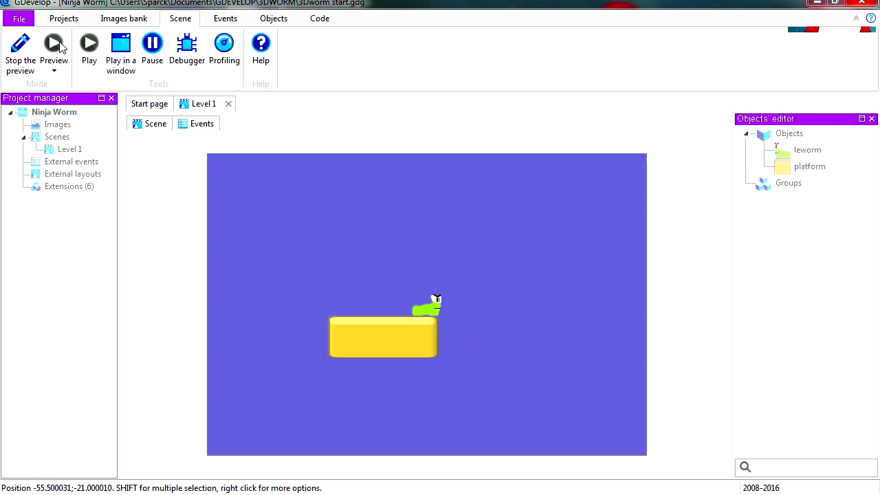
pyautogui.press('Left')
pyautogui.press('space')
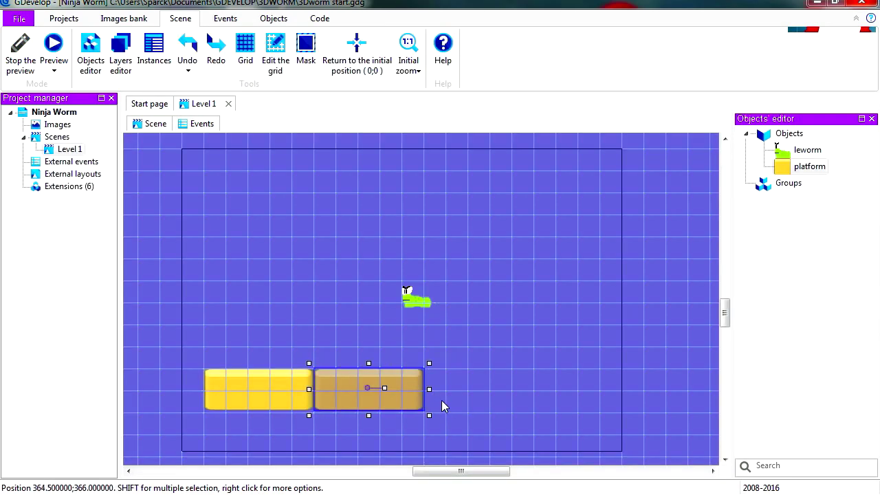
# Paste a third yellow platform and align it flush against the end of the existing platform row
pyautogui.rightClick(461, 402)
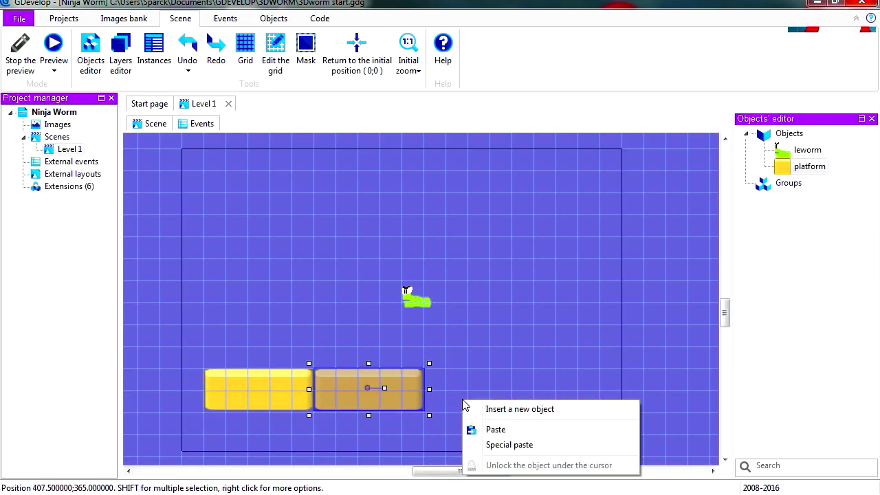
pyautogui.click(467, 429)
pyautogui.moveTo(503, 387); pyautogui.dragTo(487, 389)
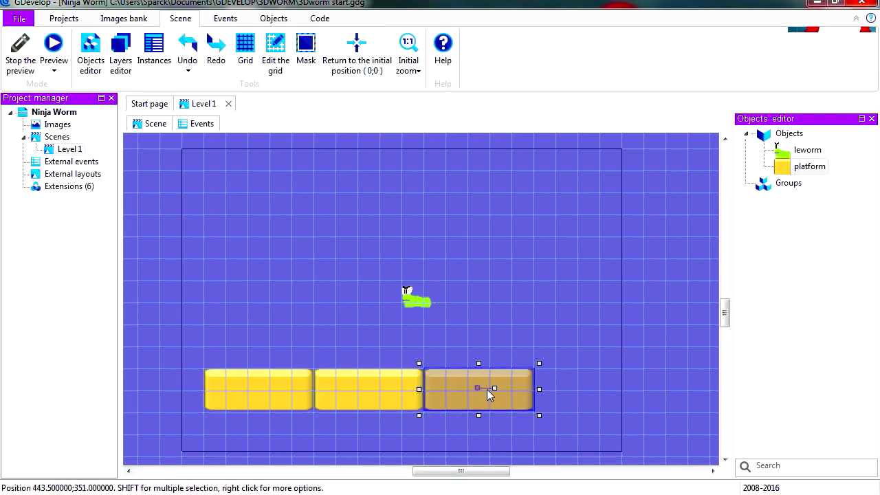
pyautogui.click(518, 336)
# Preview the level, move and jump the worm along the three platforms, and return to scene editing
pyautogui.click(61, 49)
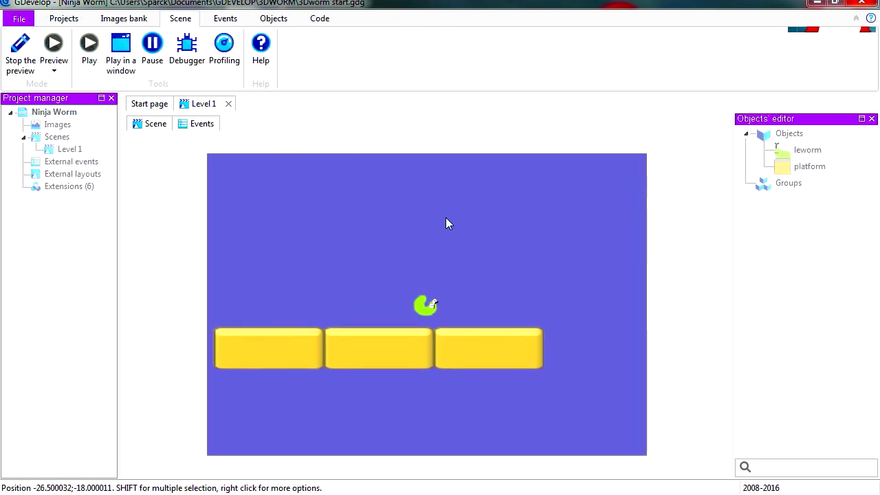
pyautogui.press('Left')
pyautogui.press('Right')
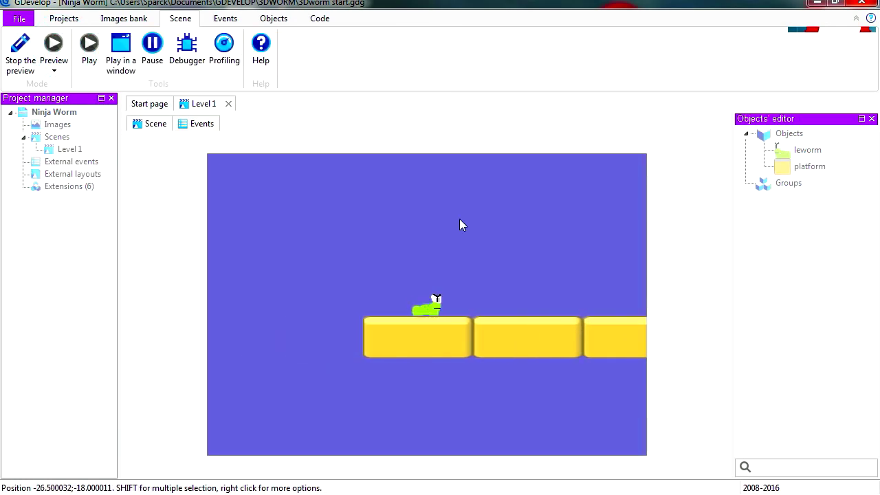
pyautogui.press('space')
pyautogui.press('space')
pyautogui.press('Left')
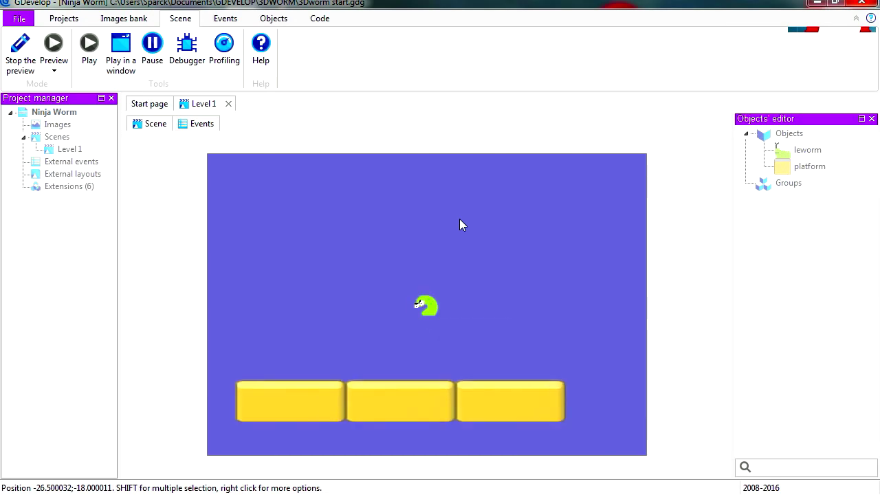
pyautogui.click(20, 59)
pyautogui.moveTo(346, 317); pyautogui.dragTo(393, 318, button='middle')
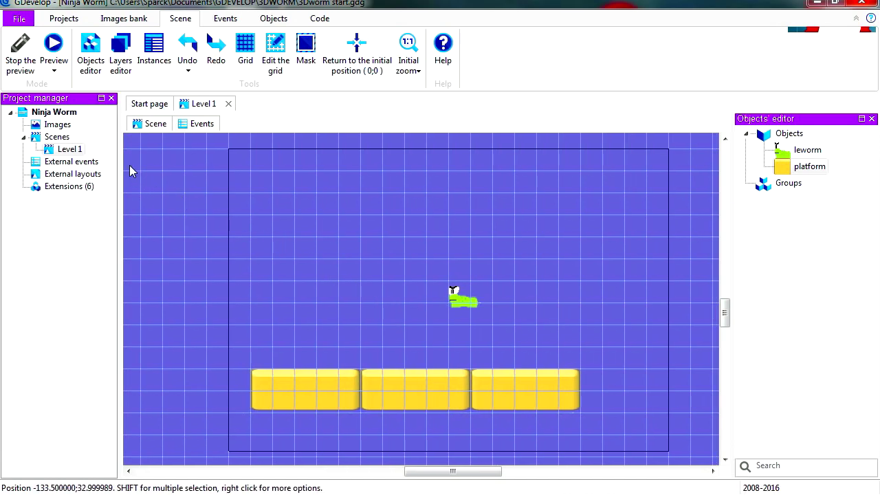
# Open the 3D worm.gdg project and launch its preview for Native (Windows or Linux games)
pyautogui.click(19, 19)
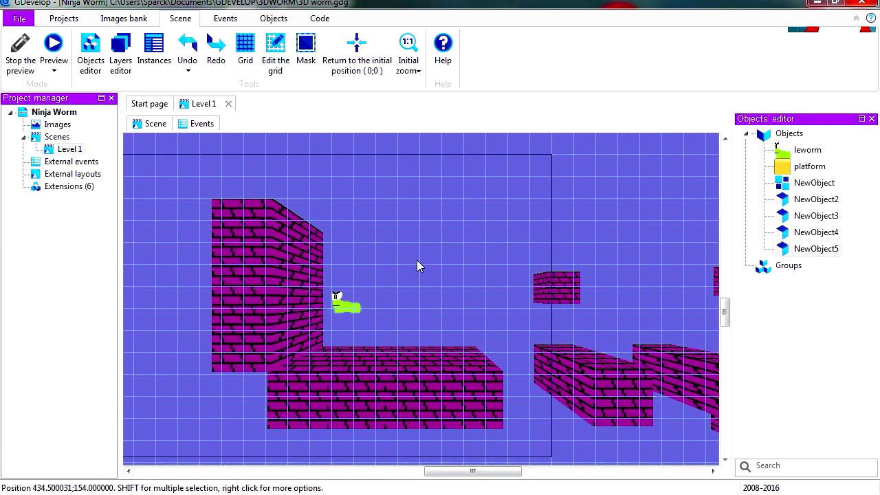
pyautogui.click(55, 71)
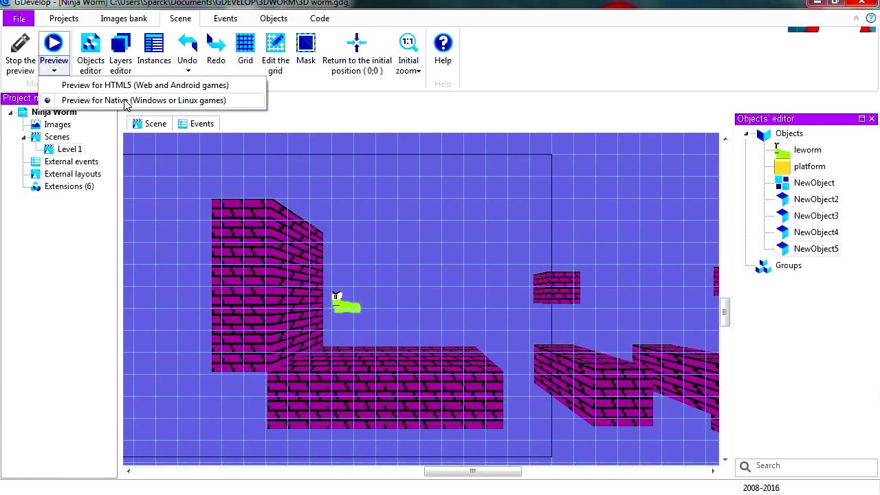
pyautogui.click(53, 45)
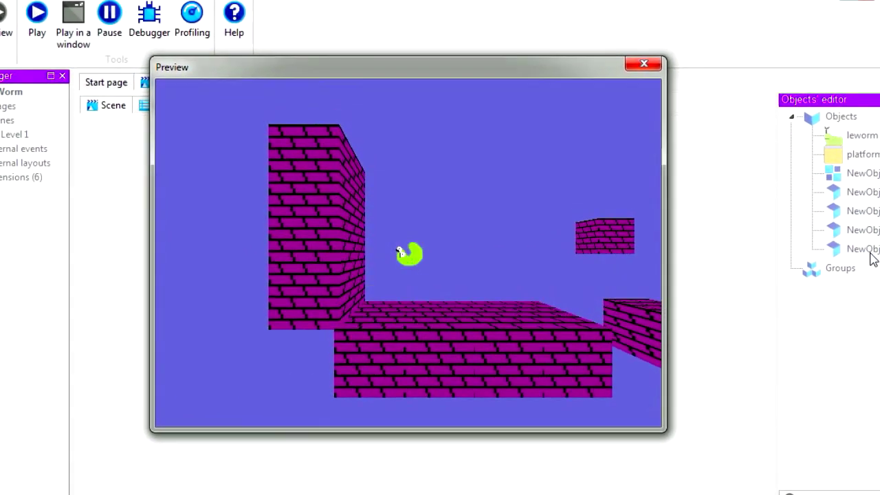
# Playtest the 3D level by running and jumping the worm across the purple brick blocks
pyautogui.press('Right')
pyautogui.press('shift')
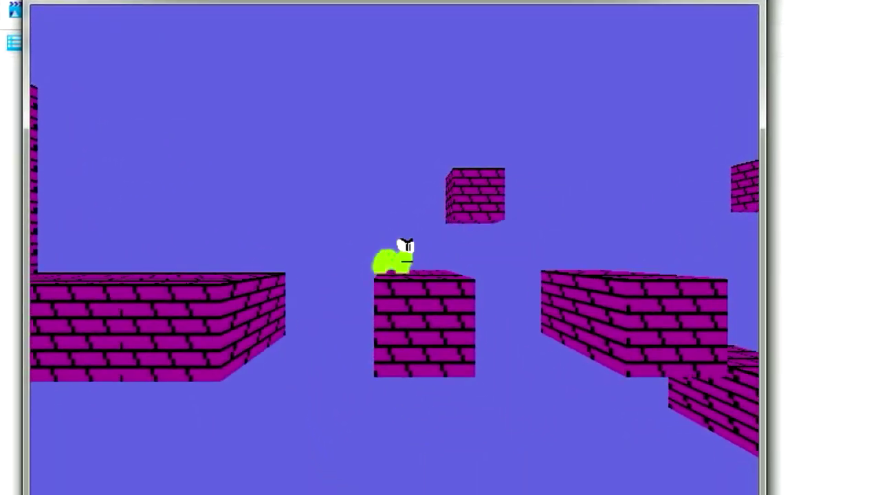
pyautogui.press('Right')
pyautogui.press('shift')
pyautogui.press('Right')
pyautogui.press('shift')
pyautogui.press('shift')
pyautogui.press('Left')
pyautogui.press('Right')
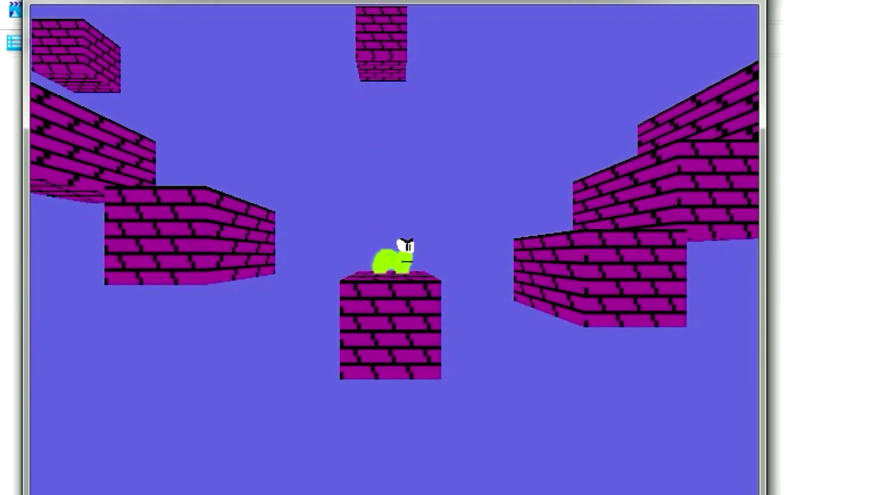
pyautogui.press('Up')
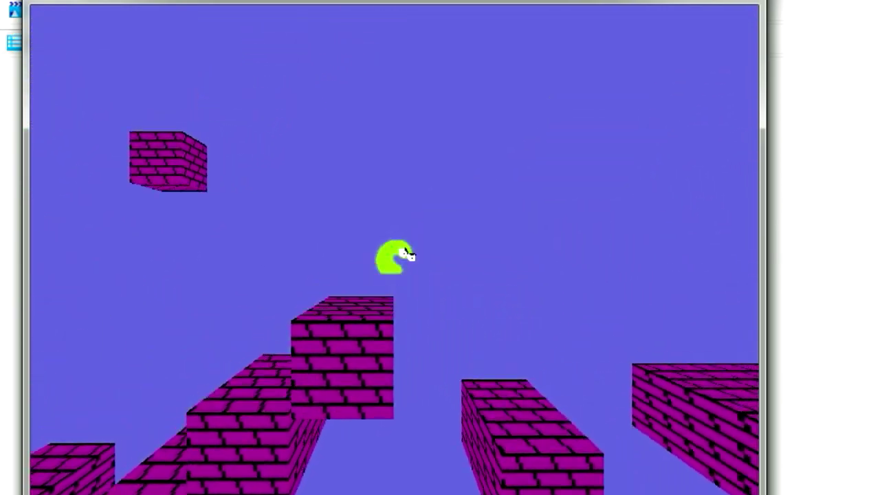
pyautogui.press('Right')
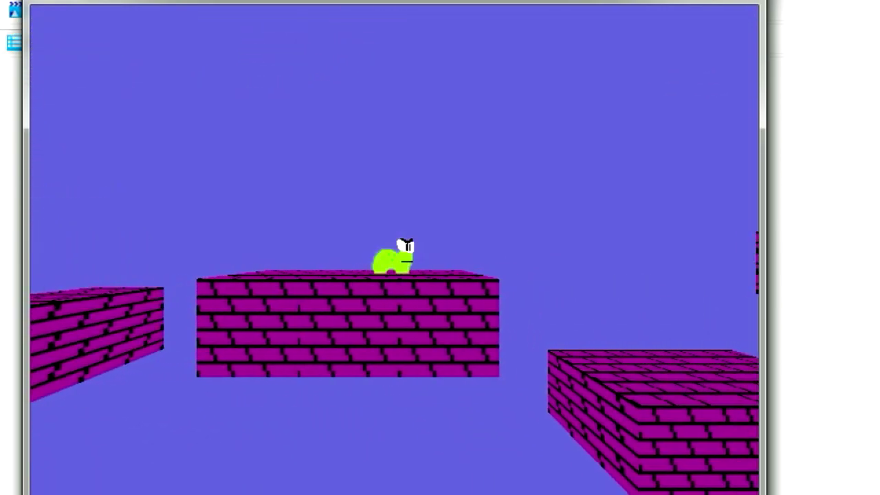
pyautogui.press('Up')
pyautogui.press('Up')
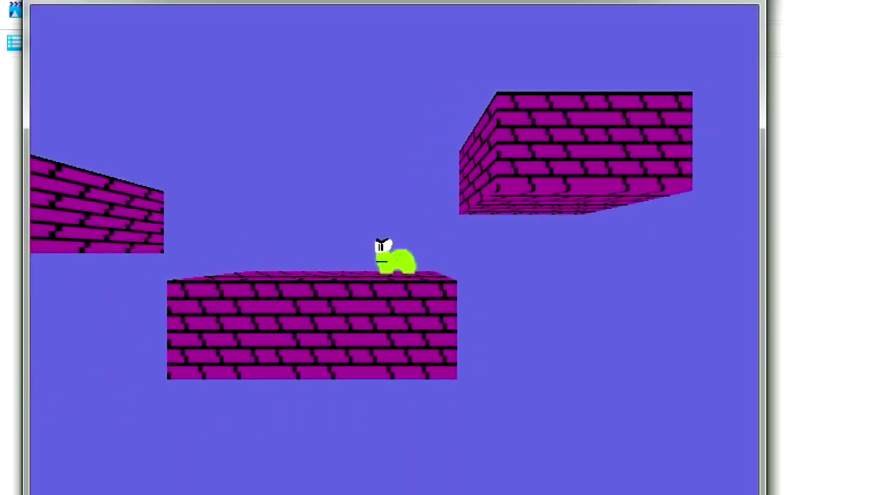
pyautogui.press('Left')
pyautogui.press('Right')
pyautogui.press('Up')
pyautogui.press('Left')
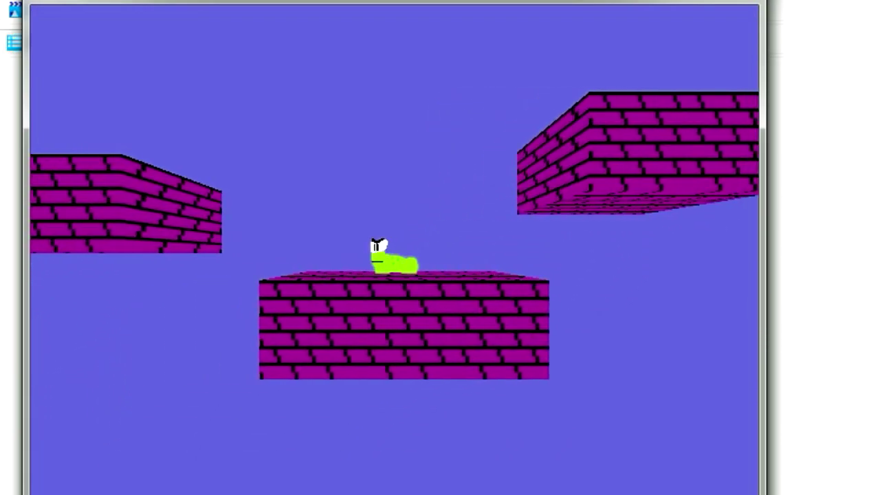
pyautogui.press('Left')
pyautogui.press('Up')
pyautogui.press('Up')
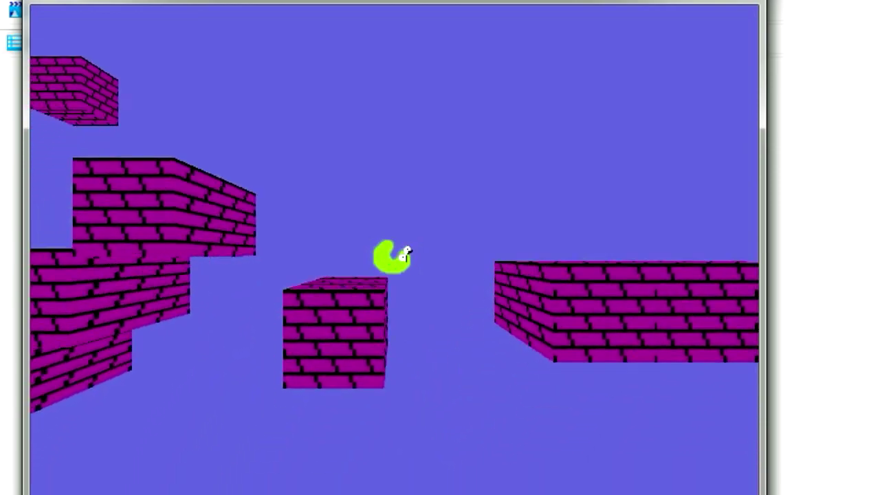
pyautogui.press('Right')
pyautogui.press('Left')
pyautogui.press('Right')
pyautogui.press('Left')
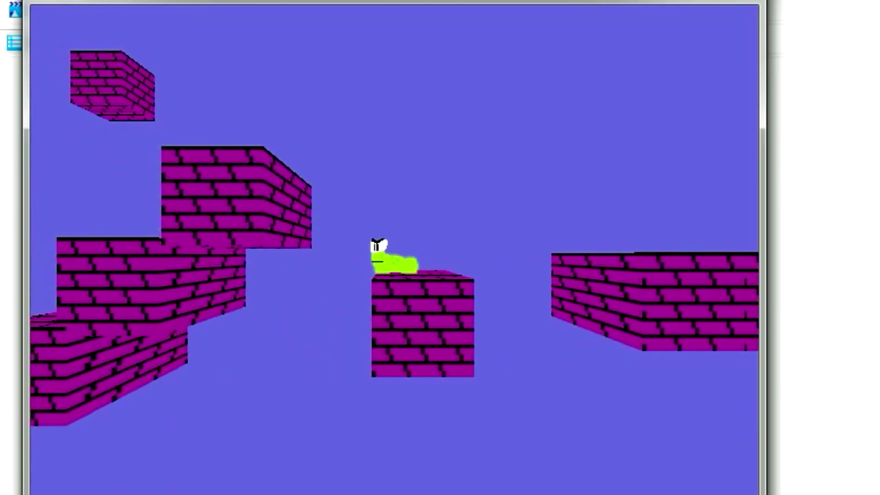
pyautogui.press('Up')
pyautogui.press('Right')
pyautogui.press('Left')
pyautogui.press('Up')
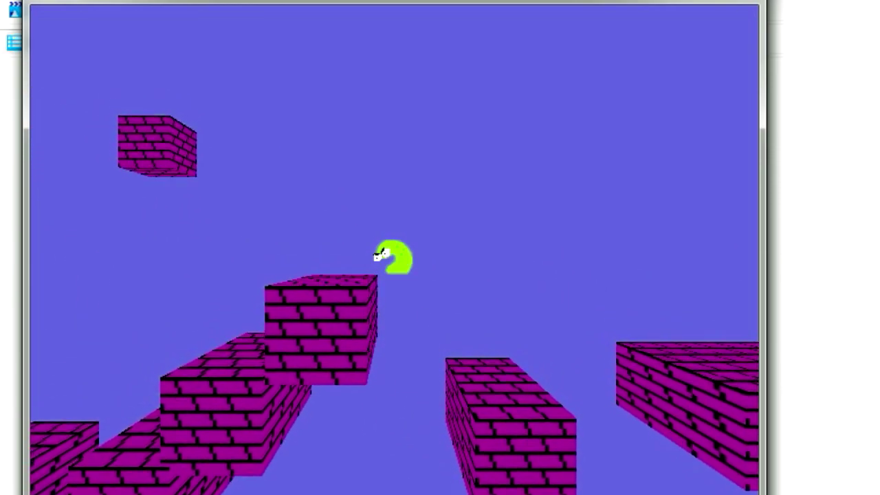
pyautogui.press('Right')
pyautogui.press('Left')
pyautogui.press('Up')
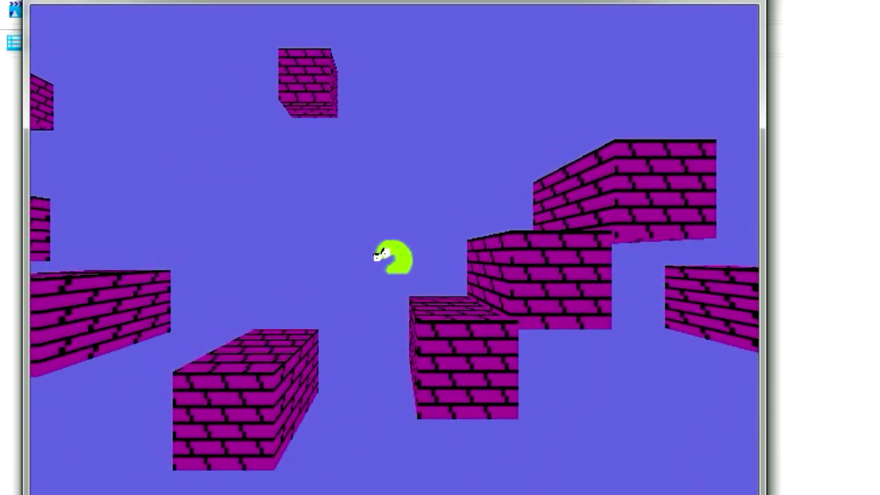
pyautogui.press('Up')
pyautogui.press('Up')
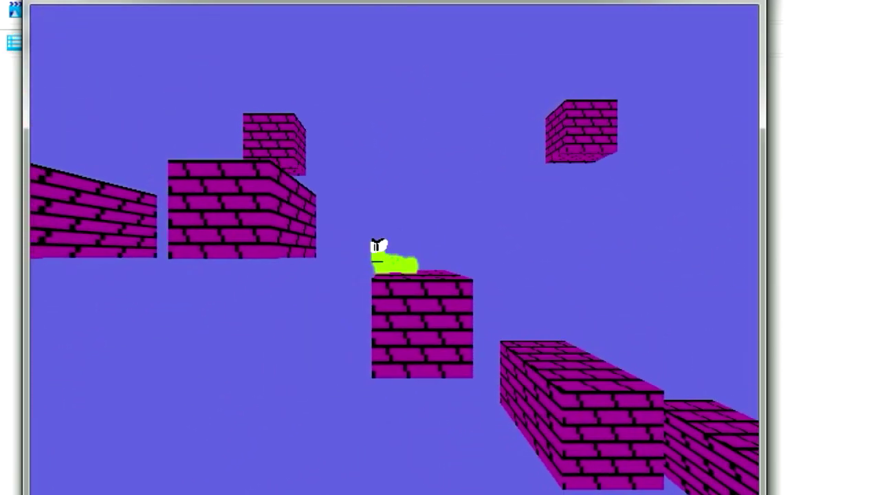
pyautogui.press('Up')
pyautogui.press('Up')
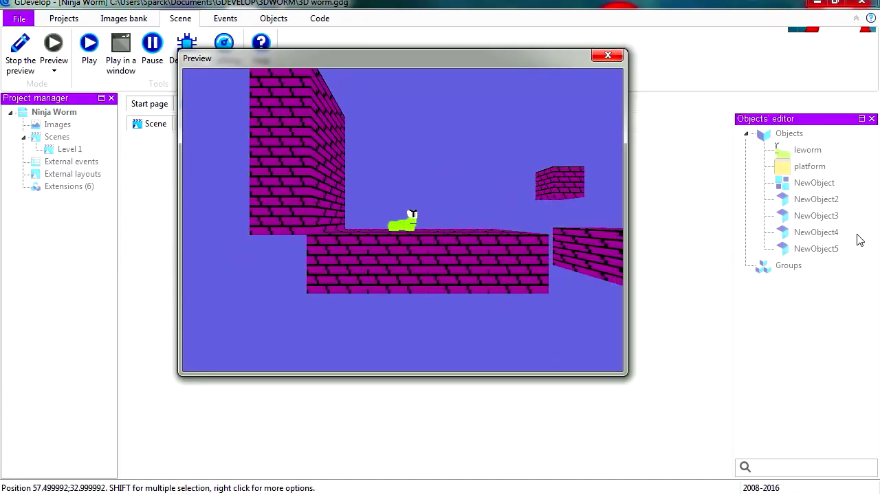
pyautogui.press('Up')
pyautogui.press('Up')
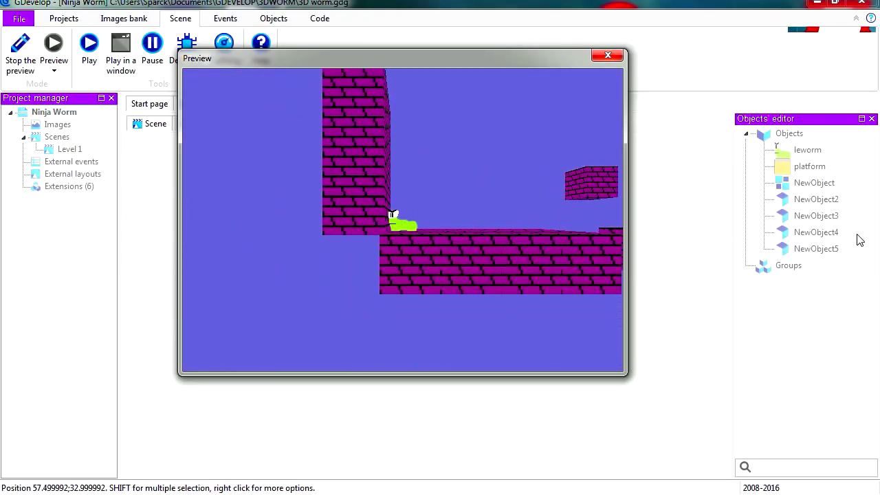
pyautogui.press('Up')
pyautogui.press('Up')
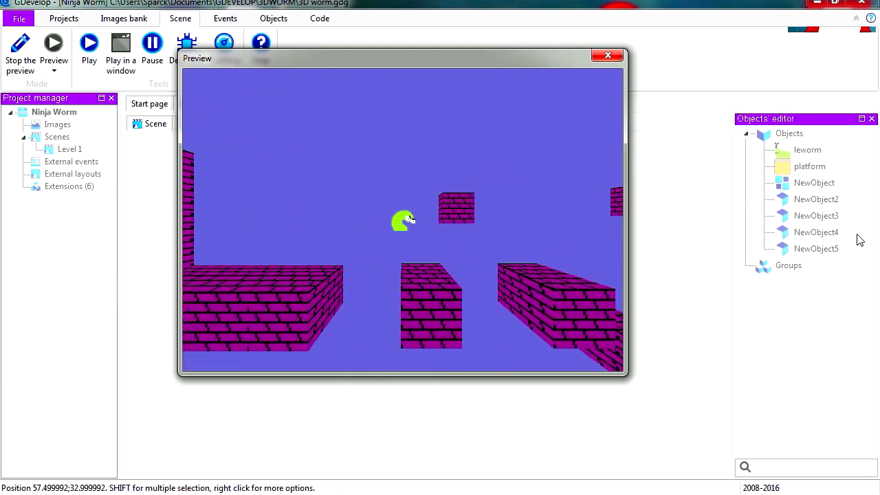
pyautogui.press('Right')
pyautogui.press('Up')
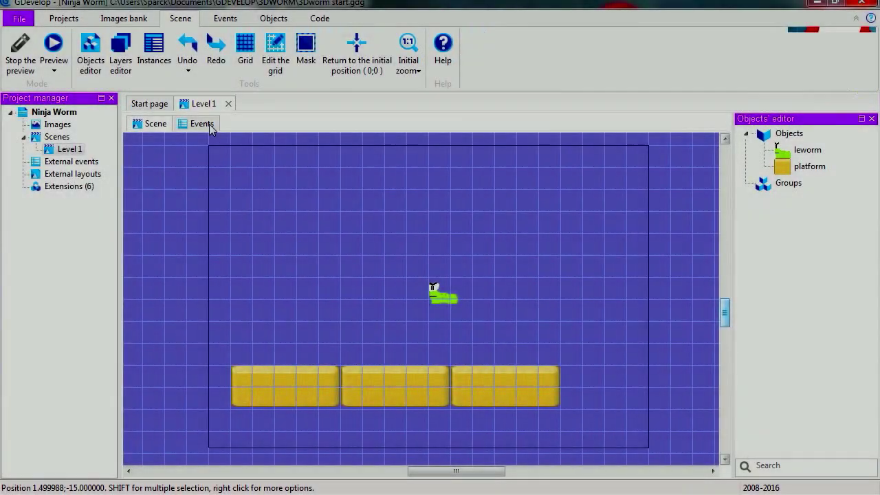
# Examine the Level 1 events in the 3Dworm start project and return to its scene
pyautogui.click(202, 124)
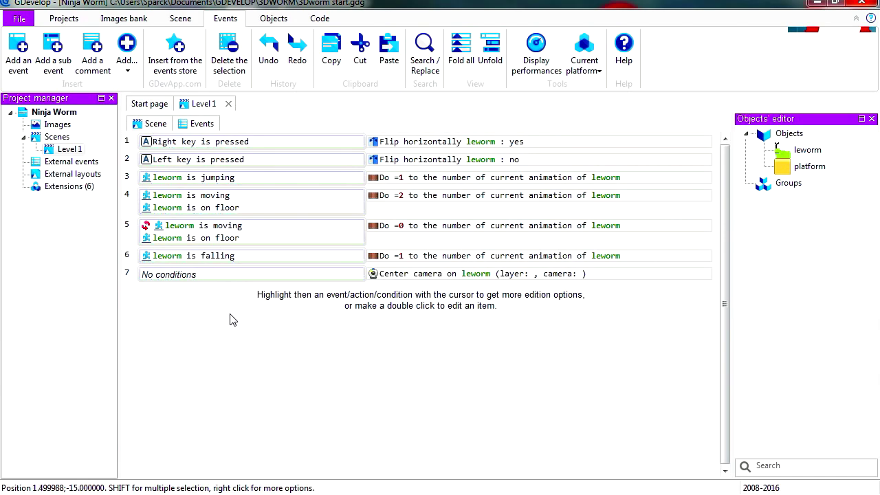
pyautogui.click(151, 123)
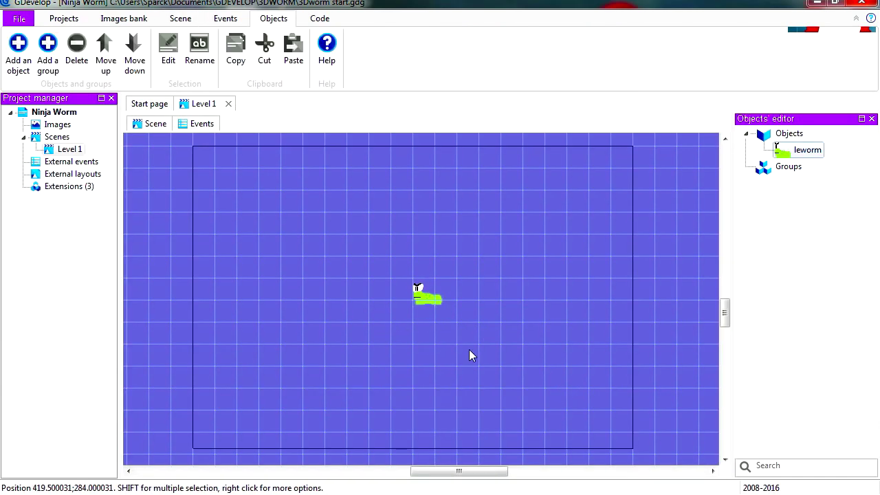
# Insert a new 3D Box object below the worm in the scene and enable the 3D Box Object extension
pyautogui.rightClick(374, 363)
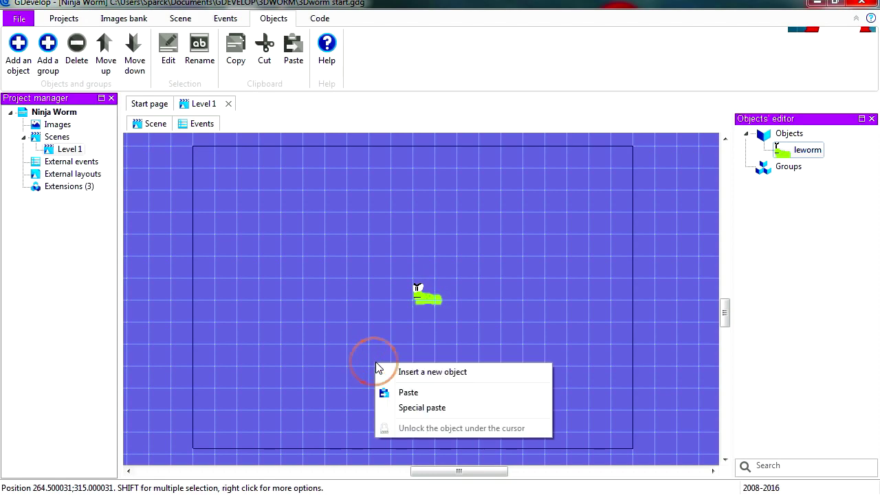
pyautogui.click(446, 372)
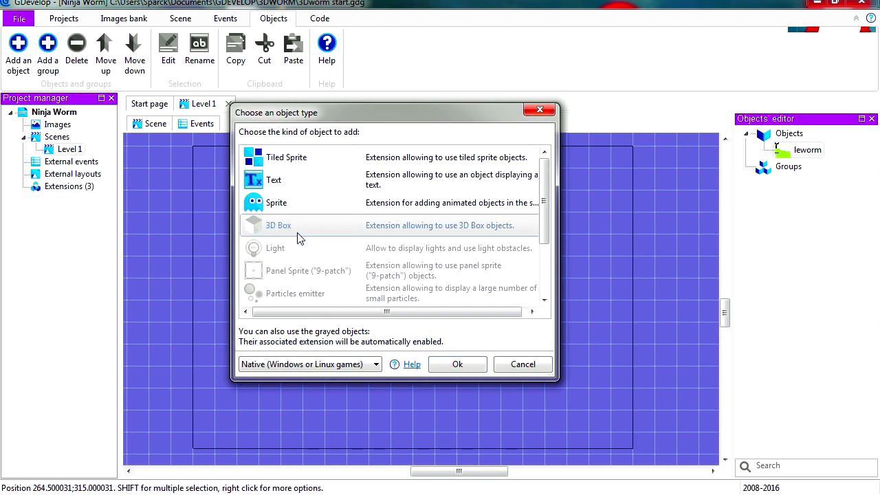
pyautogui.click(459, 365)
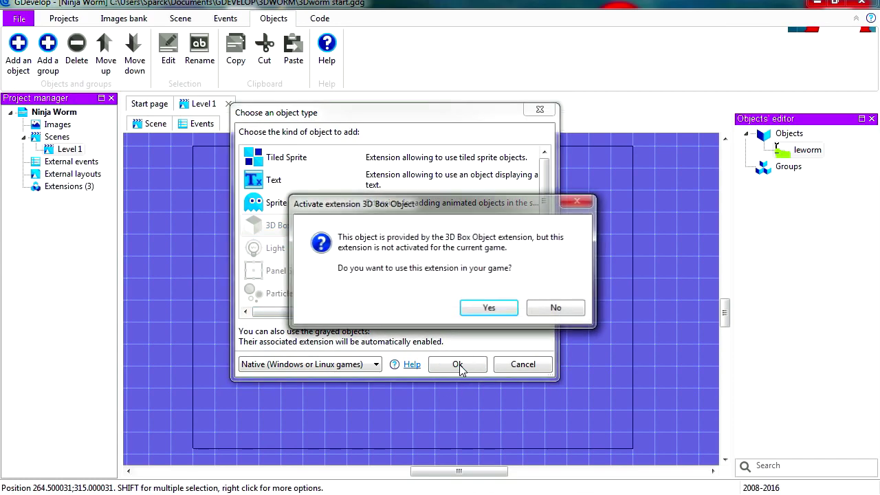
pyautogui.click(489, 309)
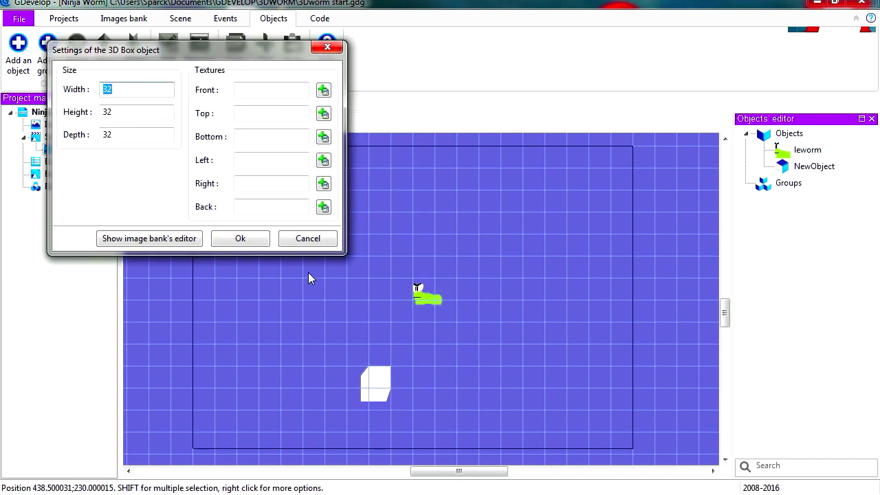
# Show the image bank's editor in the 3D Box settings and enlarge the dialog so the image list is readable
pyautogui.moveTo(220, 53); pyautogui.dragTo(499, 154)
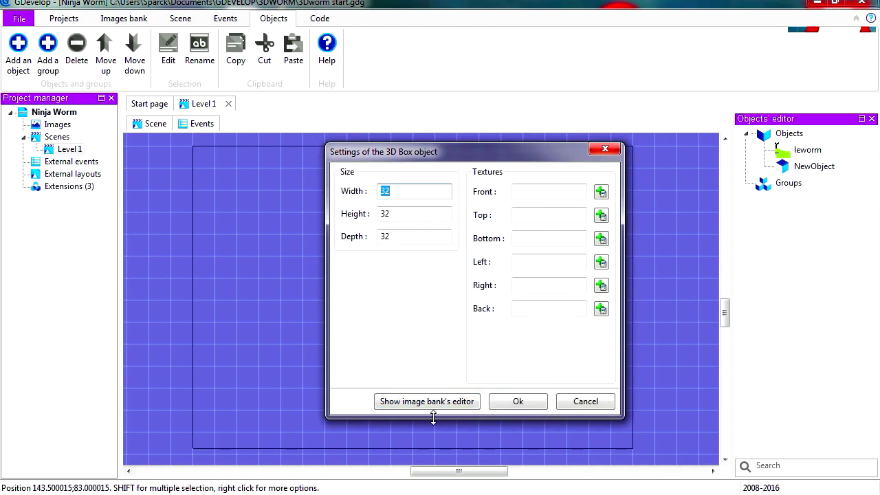
pyautogui.click(433, 403)
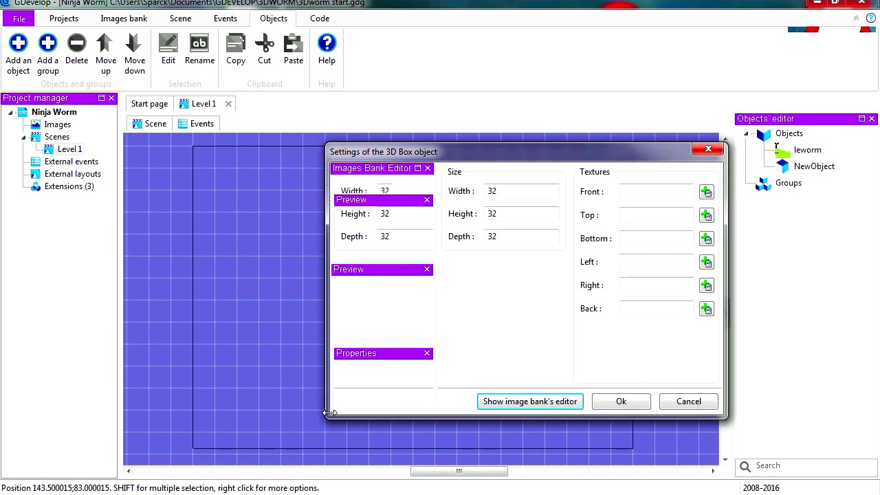
pyautogui.moveTo(330, 413); pyautogui.dragTo(184, 401)
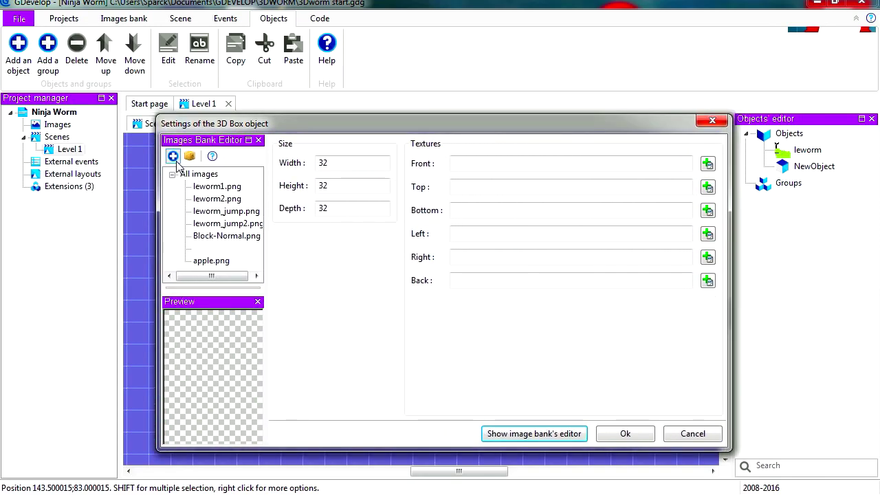
# Add bricks.png to the image bank, apply it to all six faces of the 3D box, and set the depth to 100
pyautogui.click(173, 157)
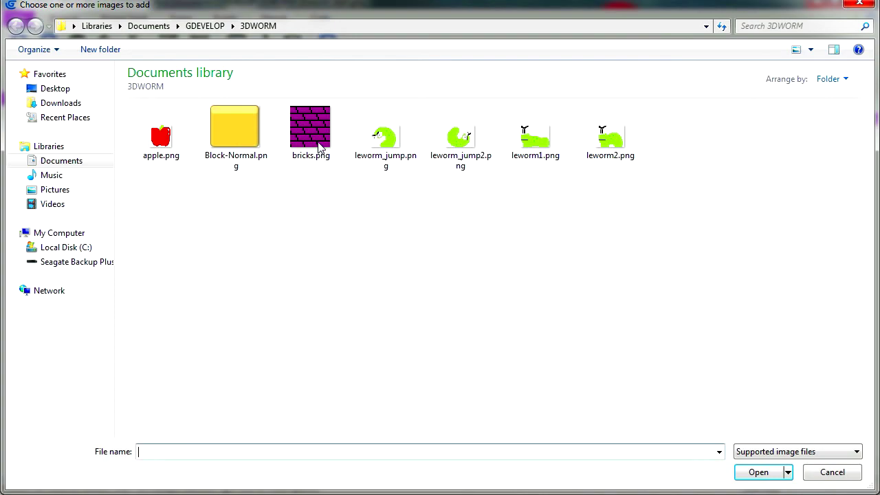
pyautogui.click(318, 140)
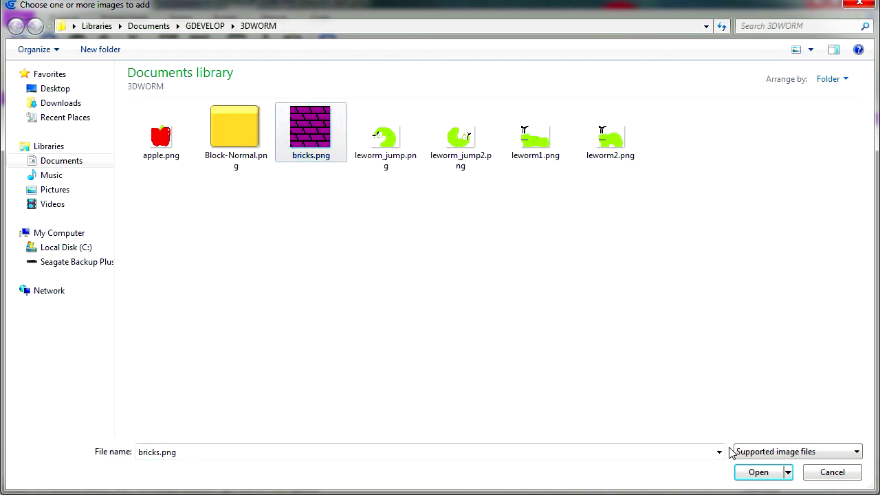
pyautogui.click(766, 472)
pyautogui.click(212, 261)
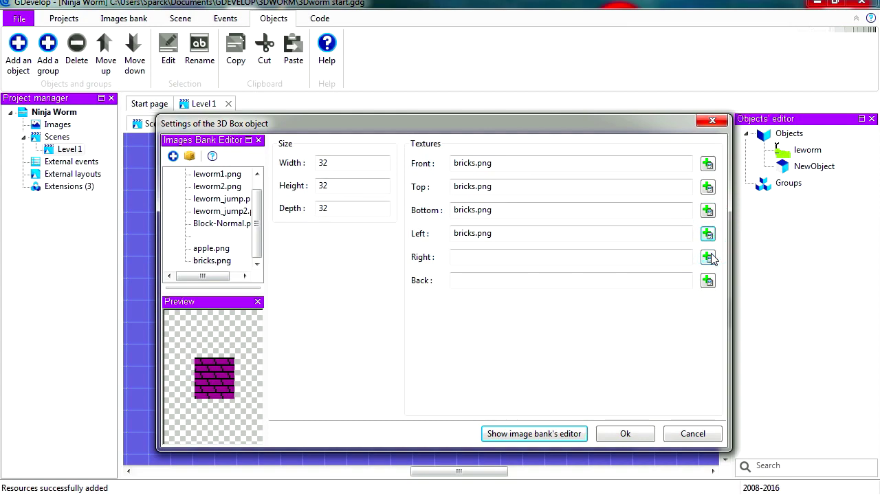
pyautogui.click(708, 281)
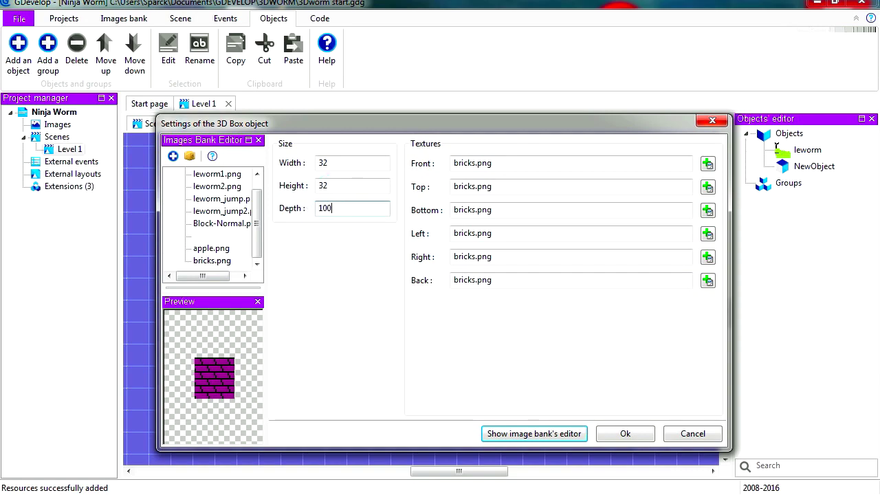
# Set the brick box's depth to 80 and preview the level briefly
pyautogui.moveTo(543, 414); pyautogui.dragTo(400, 420, button='middle')
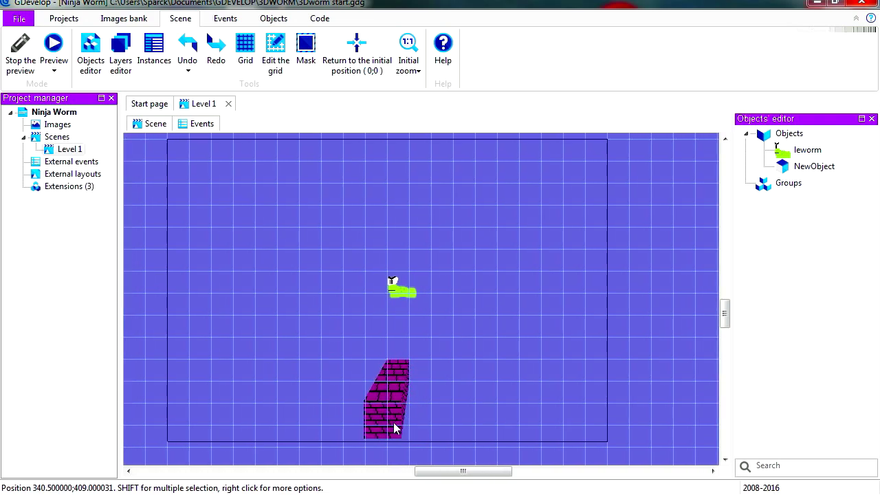
pyautogui.doubleClick(404, 370)
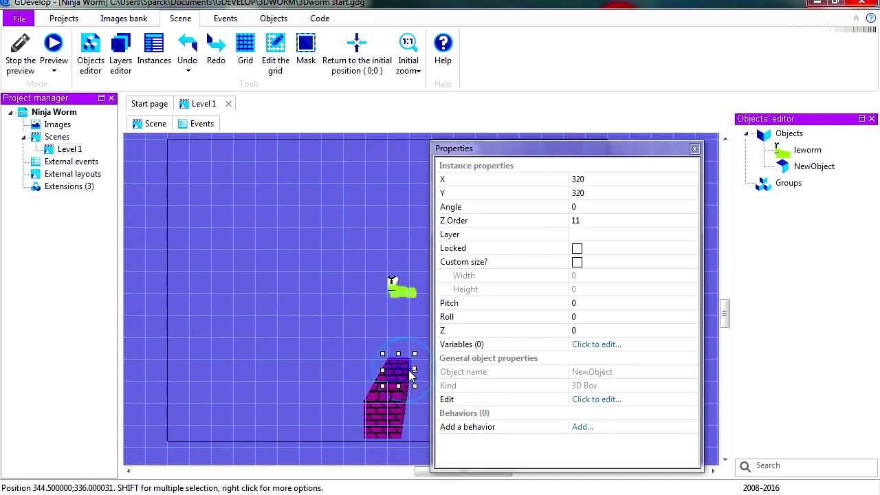
pyautogui.click(601, 399)
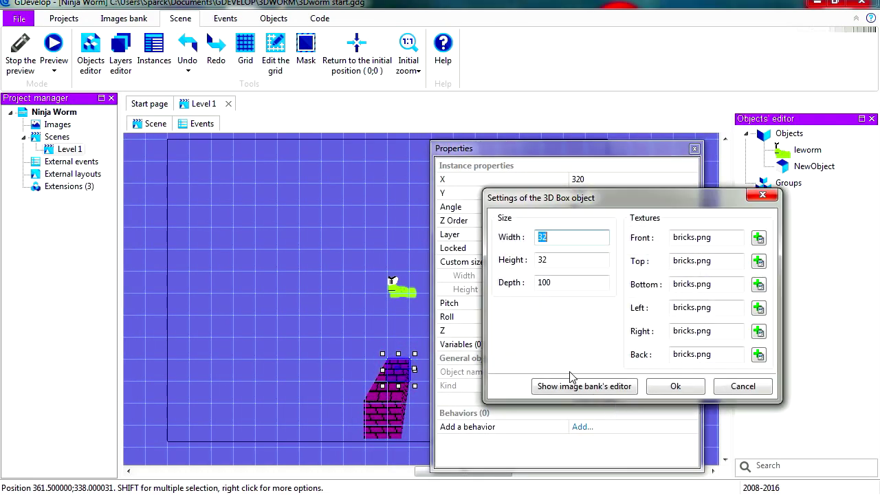
pyautogui.doubleClick(558, 282)
pyautogui.write('80')
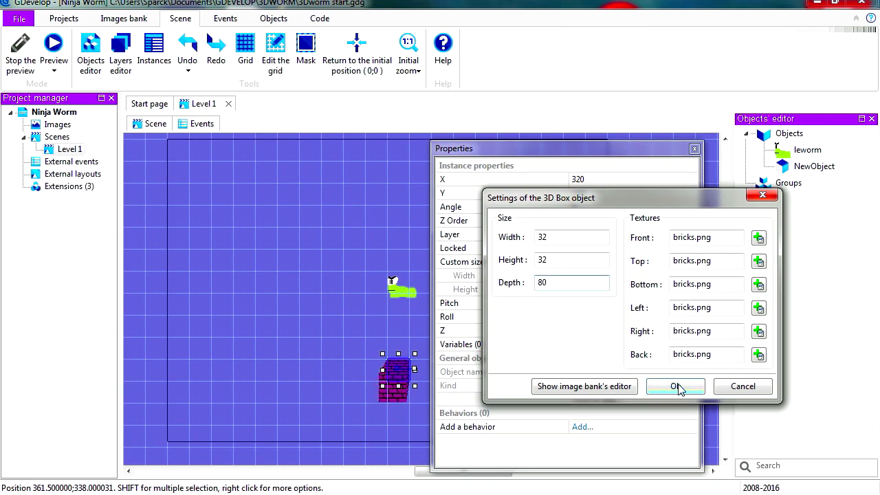
pyautogui.click(676, 387)
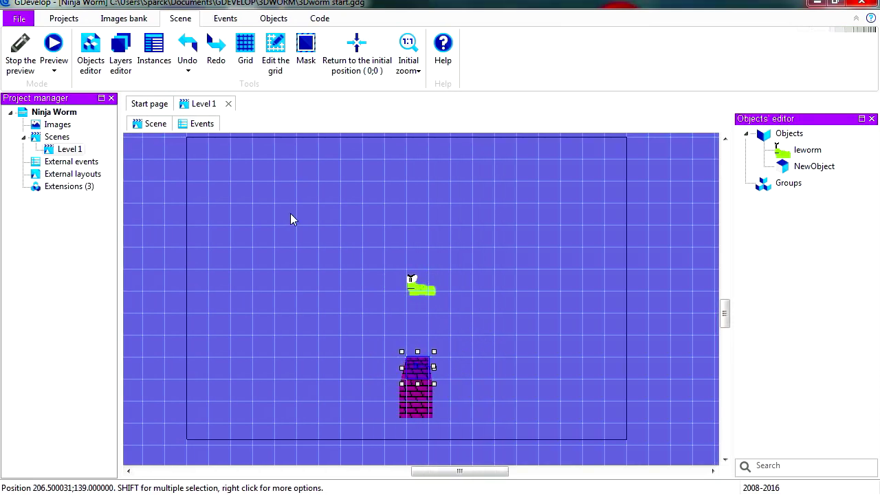
pyautogui.click(55, 45)
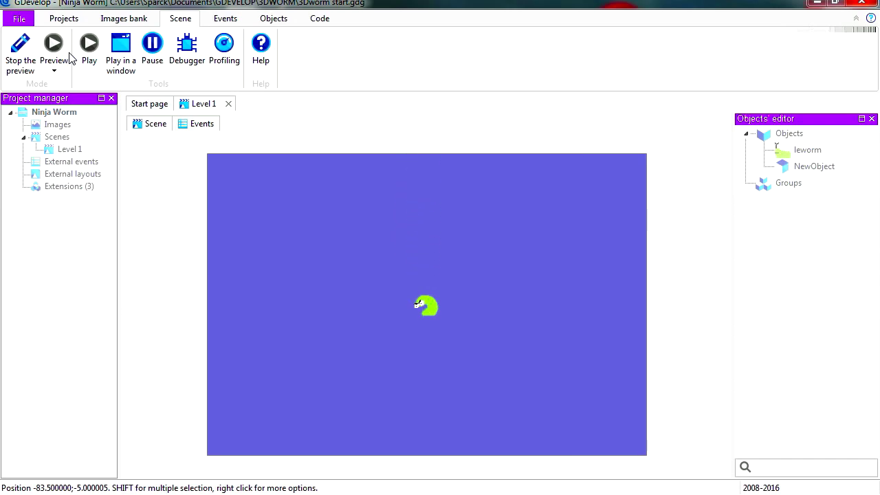
pyautogui.click(20, 49)
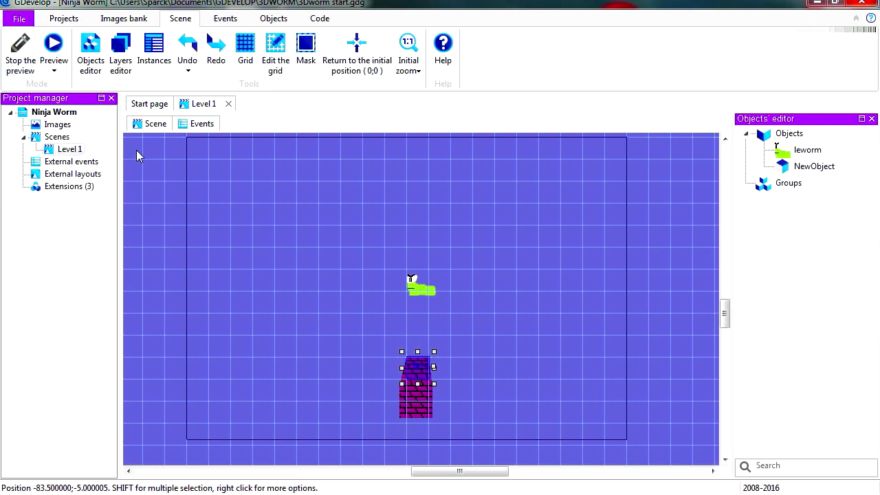
# Add the Platform behavior to the brick 3D box below the worm
pyautogui.moveTo(541, 366); pyautogui.dragTo(448, 375, button='middle')
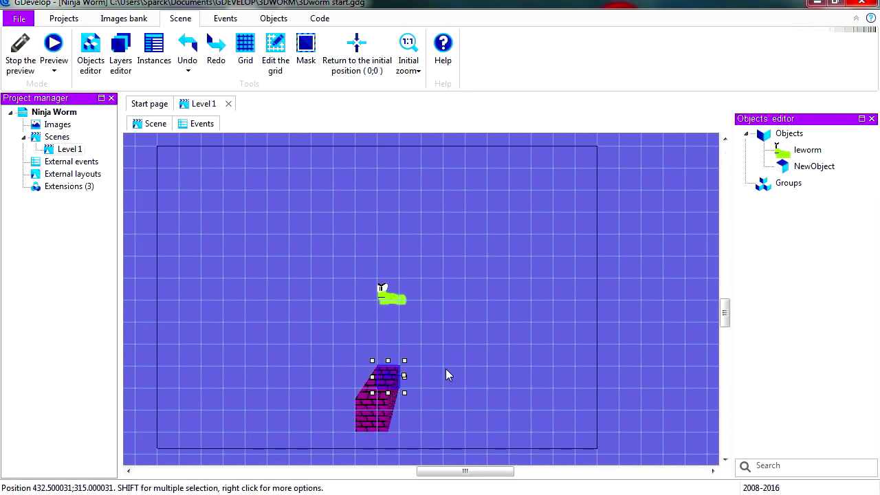
pyautogui.doubleClick(389, 385)
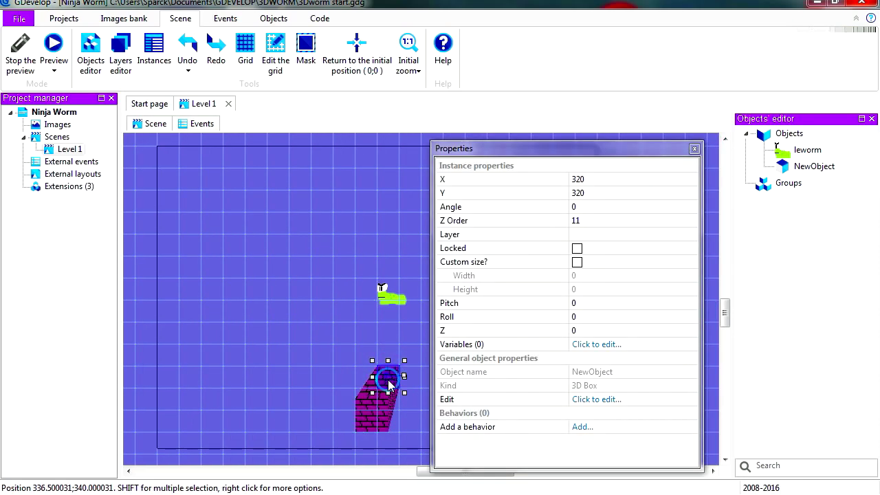
pyautogui.click(587, 429)
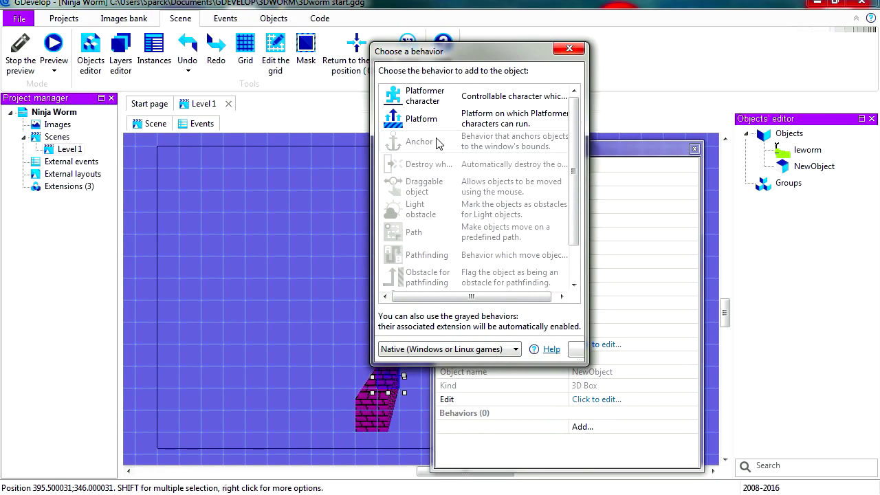
pyautogui.click(599, 348)
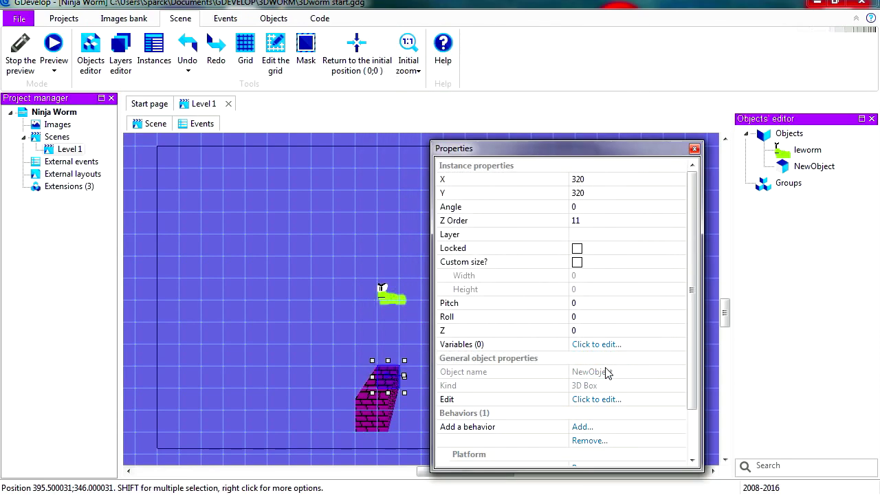
pyautogui.click(694, 148)
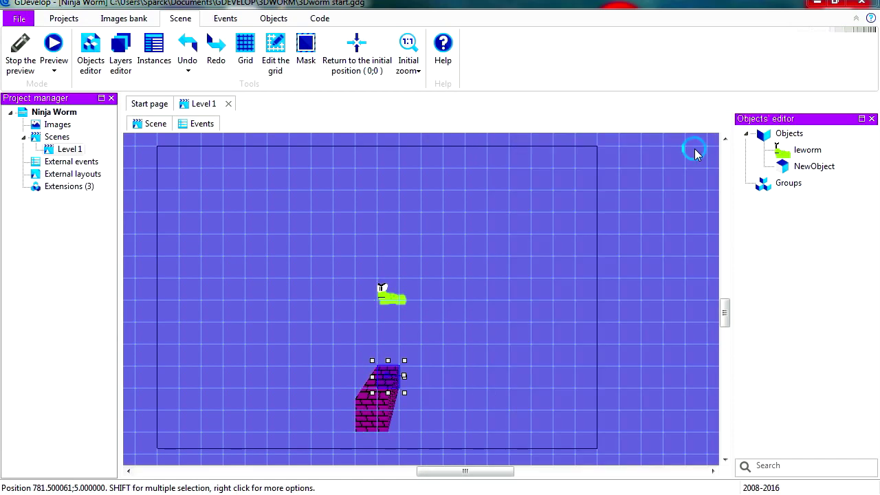
# Preview the level and move the worm right and left on the brick box
pyautogui.click(52, 47)
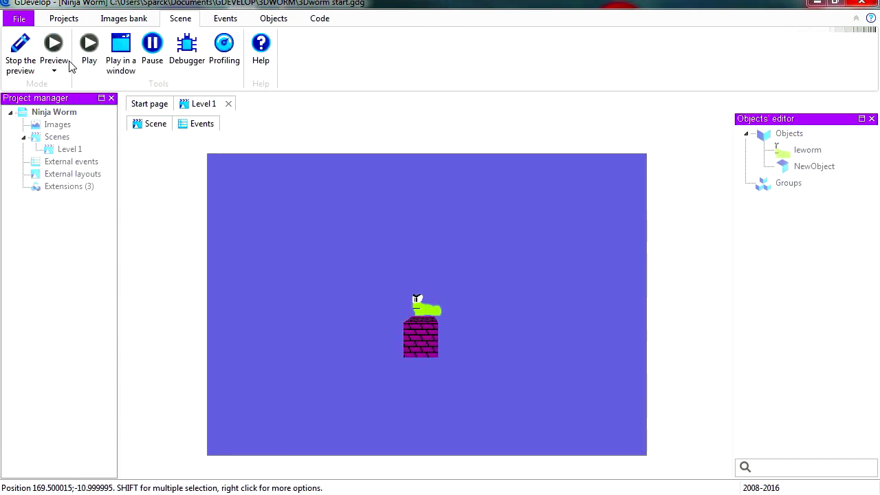
pyautogui.press('Right')
pyautogui.press('Left')
pyautogui.press('Right')
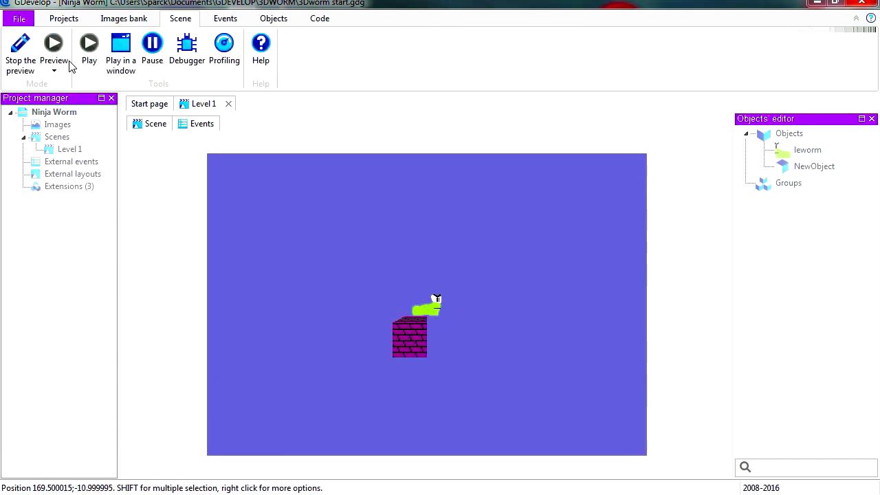
pyautogui.press('Left')
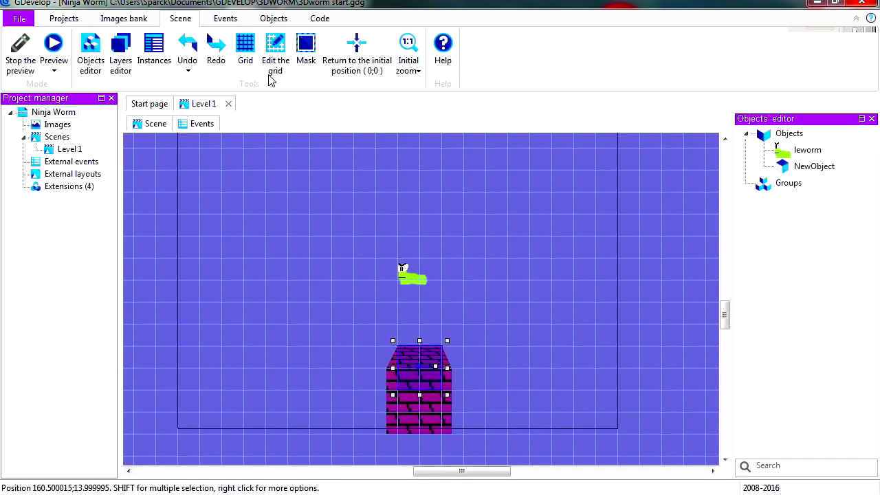
# Hide the scene grid and enlarge the brick box to about 92 wide and 79 high
pyautogui.click(245, 48)
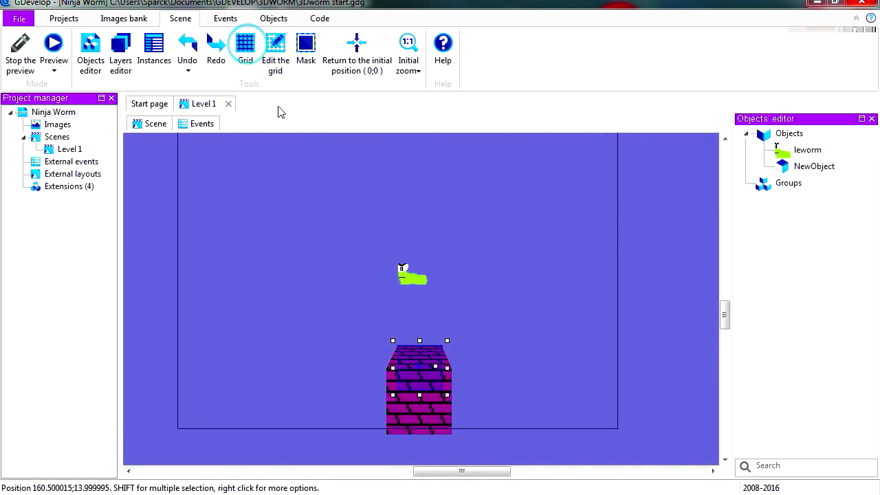
pyautogui.moveTo(446, 340); pyautogui.dragTo(471, 329)
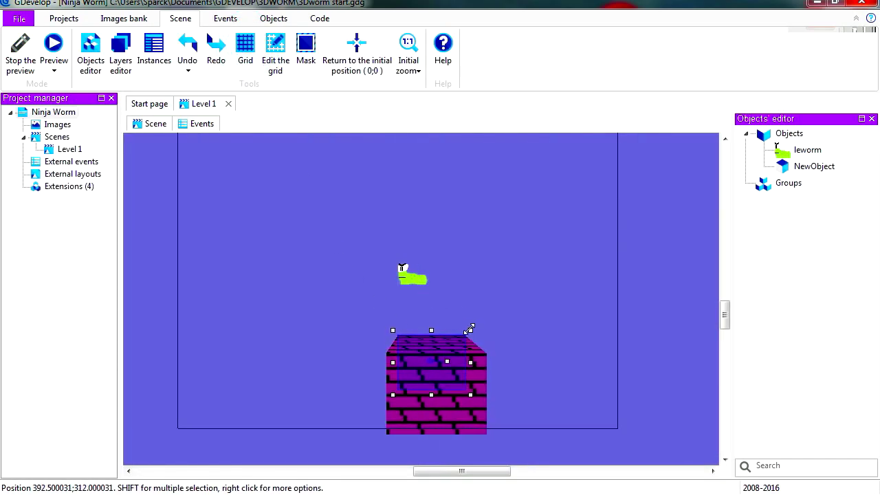
pyautogui.moveTo(472, 329); pyautogui.dragTo(467, 331)
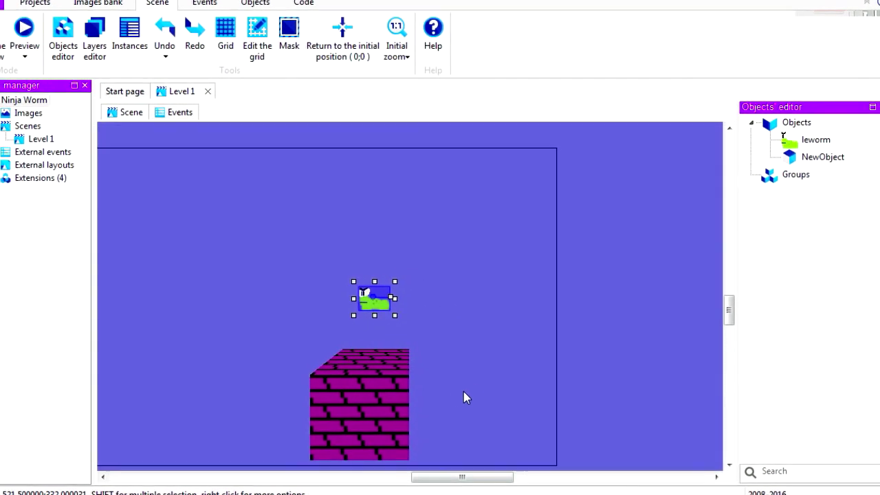
# Set the brick box's Z position to -30 and preview the scene
pyautogui.doubleClick(359, 397)
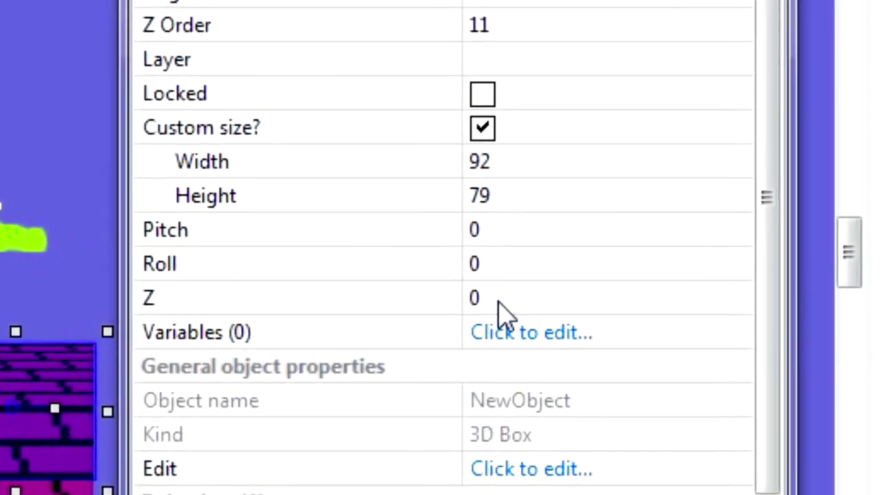
pyautogui.click(572, 329)
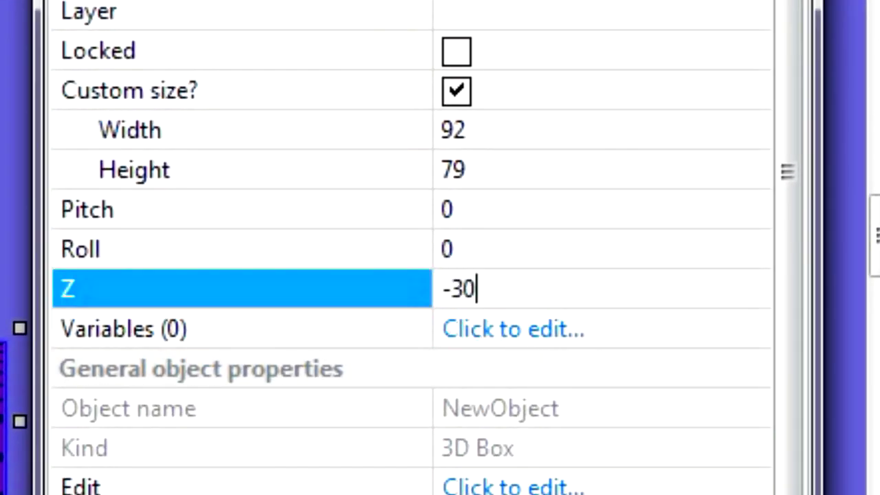
pyautogui.click(518, 240)
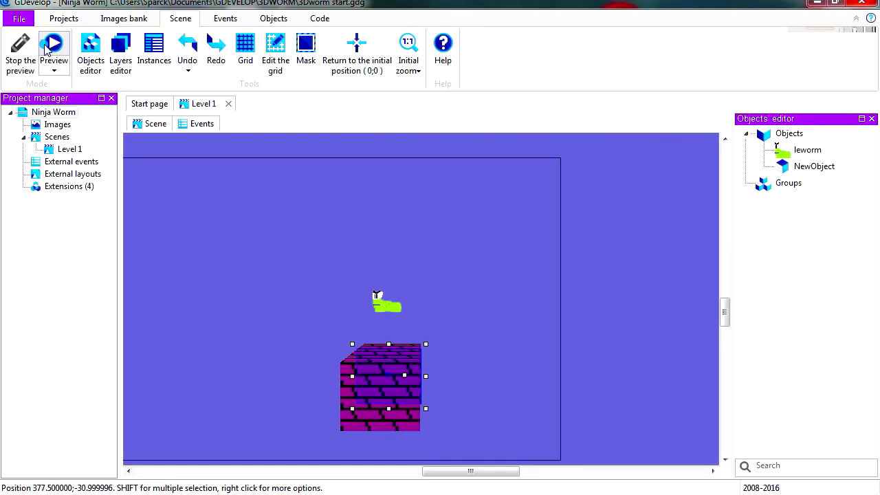
pyautogui.click(46, 48)
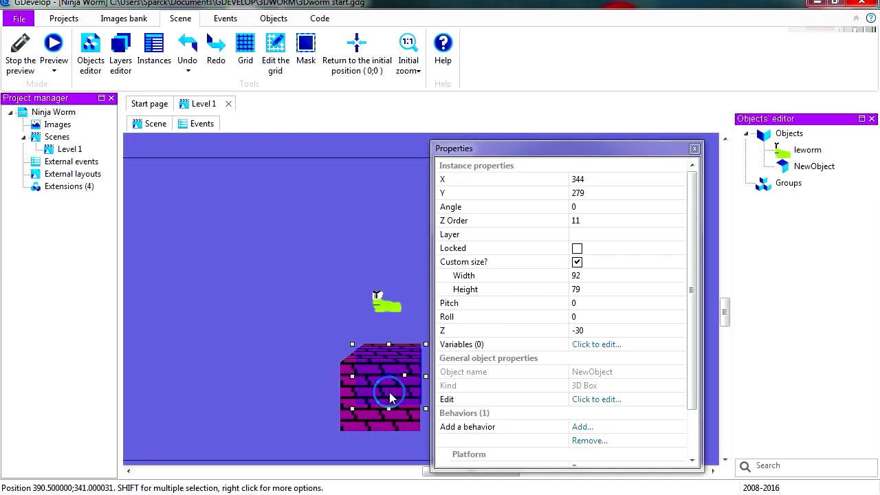
# Set the Z Order to 0 for the brick box and to 20 for the worm
pyautogui.click(583, 220)
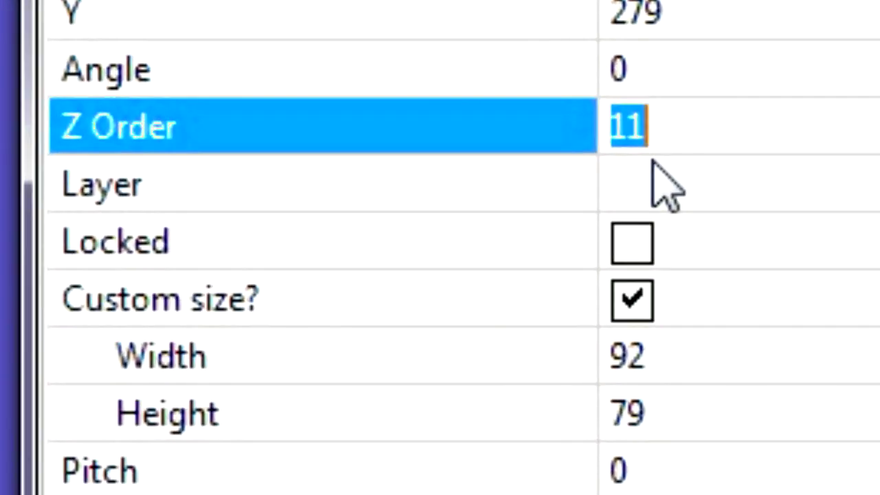
pyautogui.write('0')
pyautogui.doubleClick(385, 306)
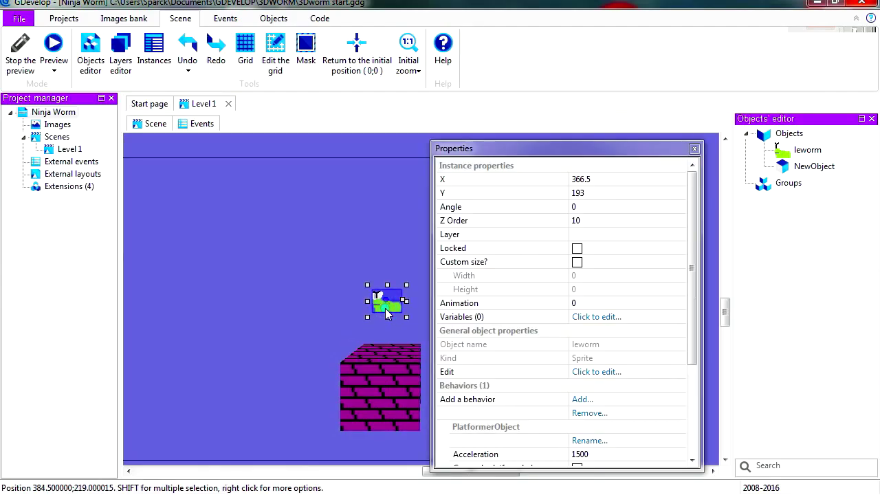
pyautogui.click(582, 221)
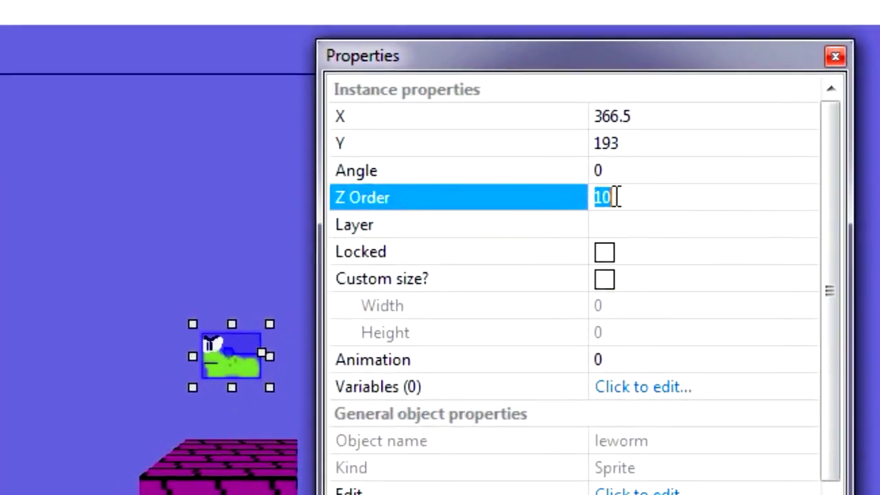
pyautogui.write('20')
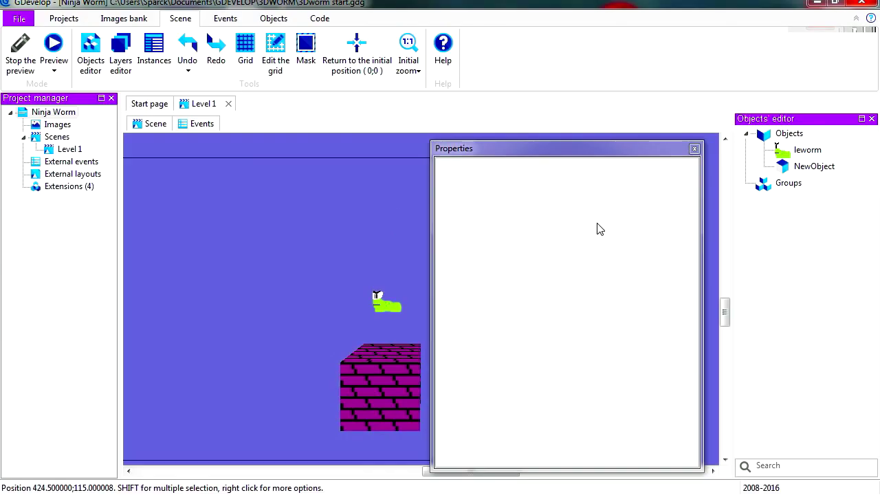
pyautogui.click(693, 150)
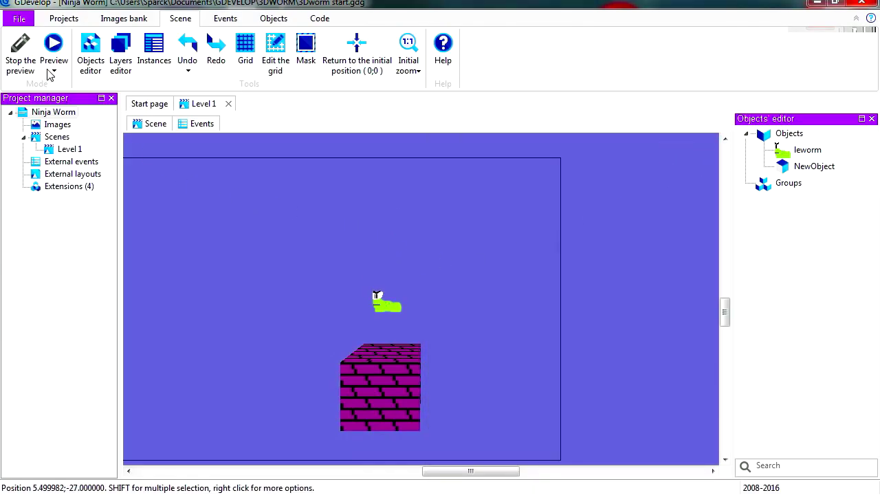
# Preview the level in a separate window, running and jumping the worm back and forth on the brick box
pyautogui.click(54, 47)
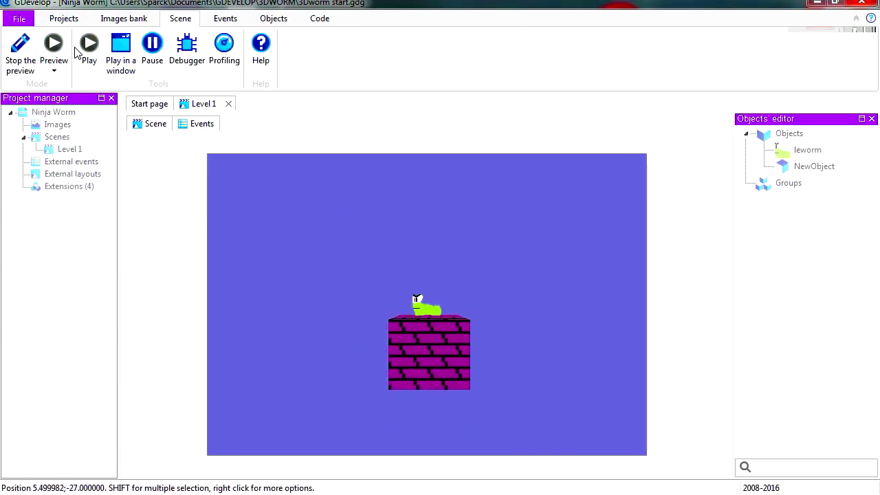
pyautogui.click(119, 55)
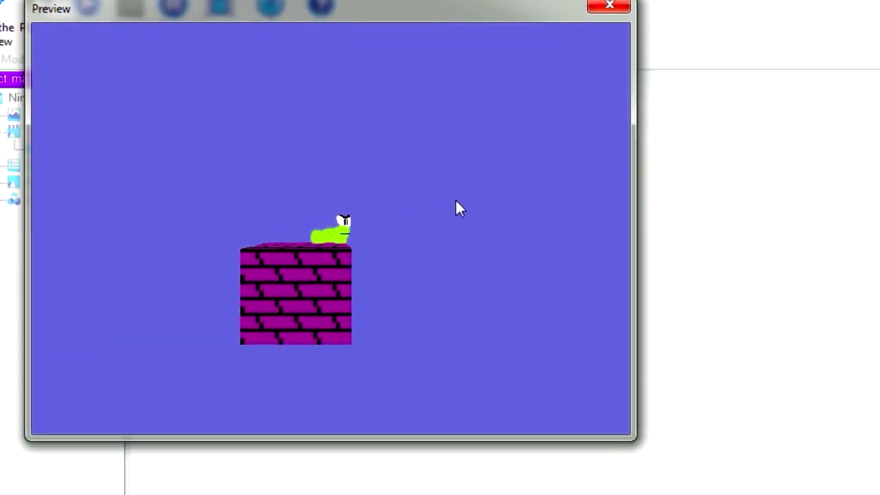
pyautogui.press('Left')
pyautogui.press('space')
pyautogui.press('Left')
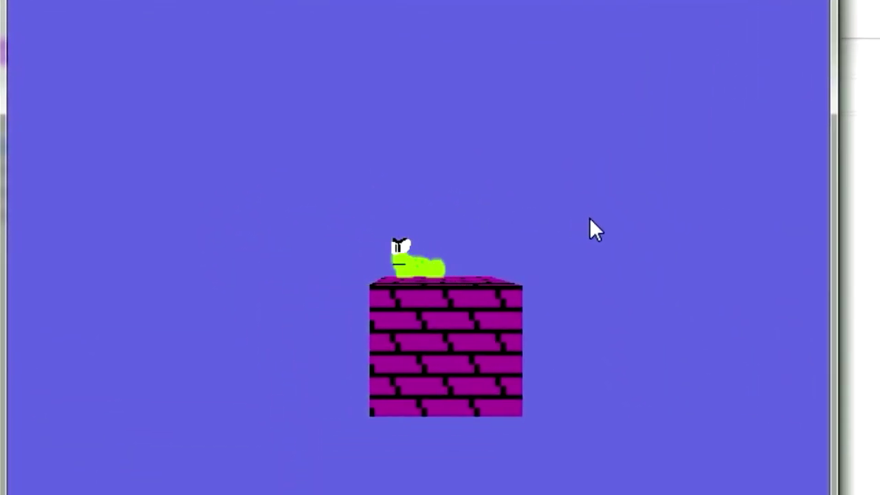
pyautogui.press('Right')
pyautogui.press('Left')
pyautogui.press('Right')
pyautogui.press('space')
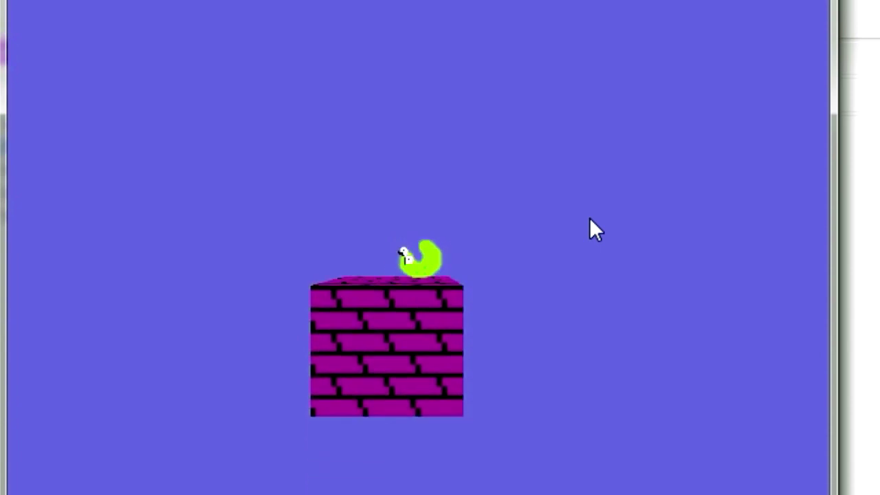
# Set the brick box's Z position to -40
pyautogui.press('space')
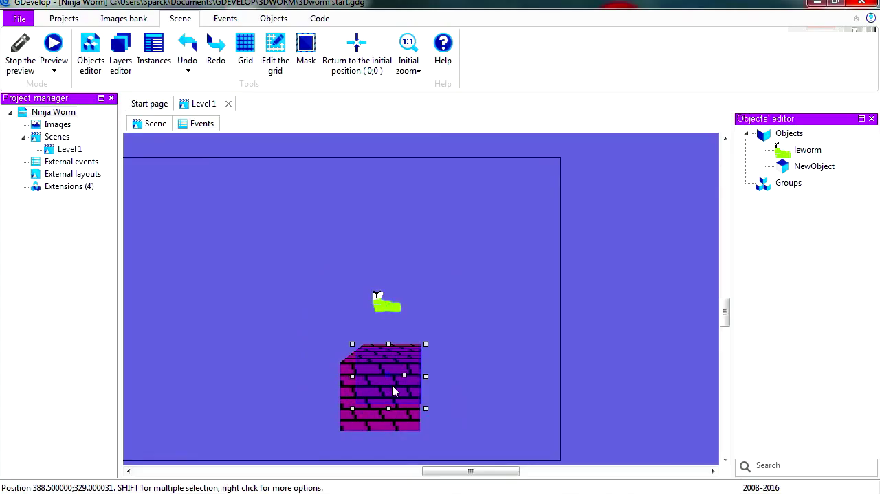
pyautogui.doubleClick(399, 394)
pyautogui.click(596, 333)
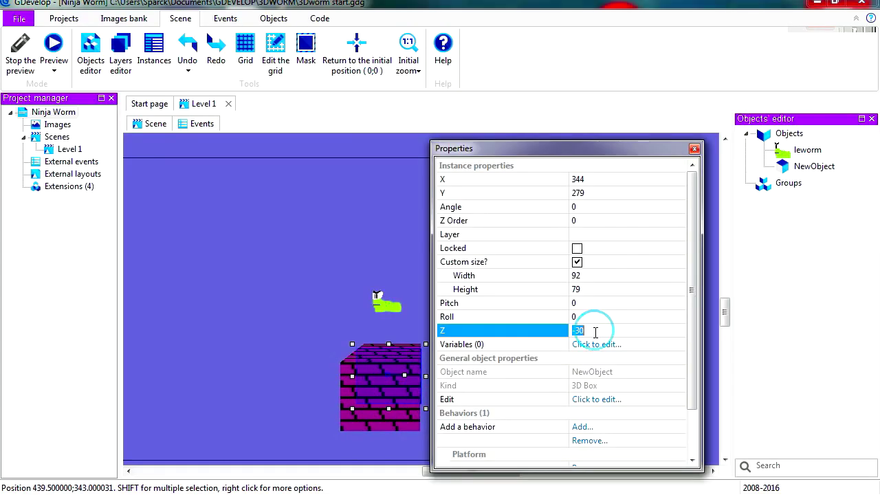
pyautogui.doubleClick(578, 332)
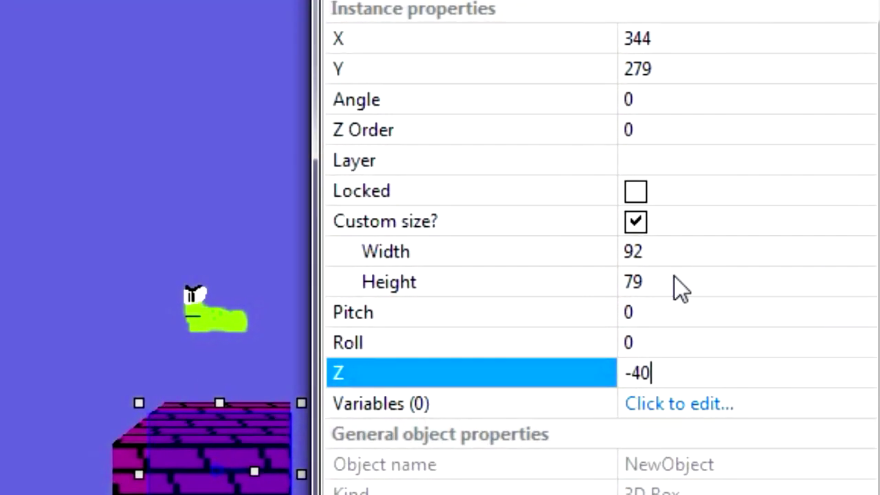
pyautogui.doubleClick(669, 342)
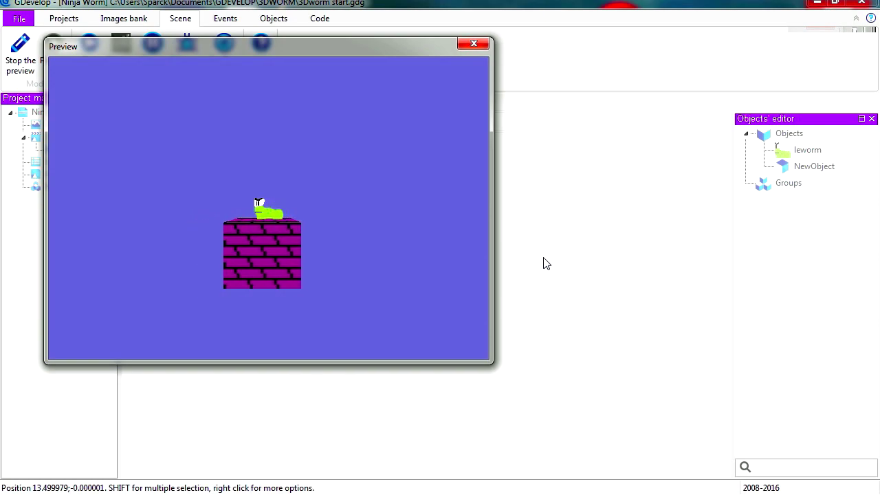
# Preview the level with the deeper brick box, running the worm right and jumping on it
pyautogui.press('Right')
pyautogui.press('space')
pyautogui.press('space')
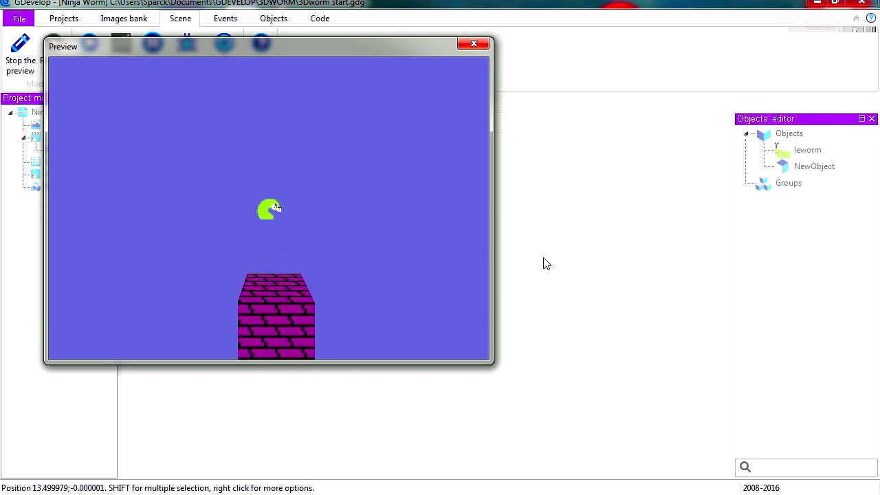
pyautogui.press('Right')
# Copy the brick box and place a pasted duplicate against the left side of the original
pyautogui.moveTo(577, 365); pyautogui.dragTo(524, 397, button='middle')
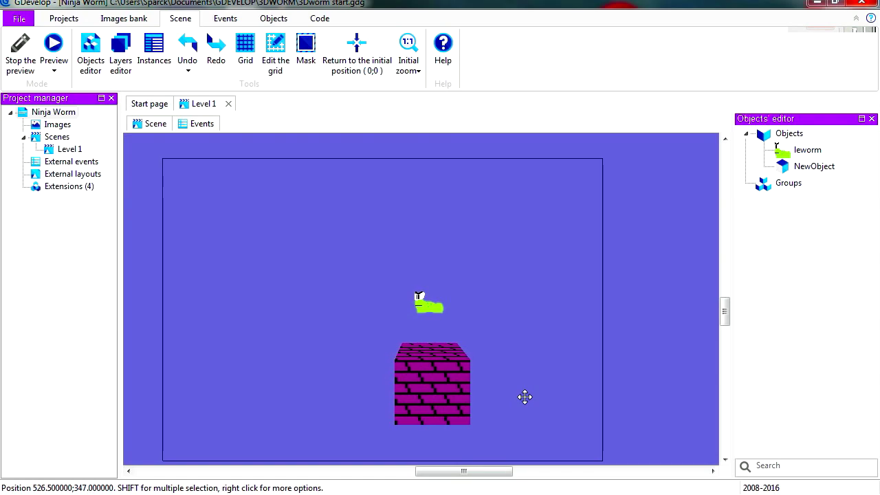
pyautogui.rightClick(437, 390)
pyautogui.click(483, 314)
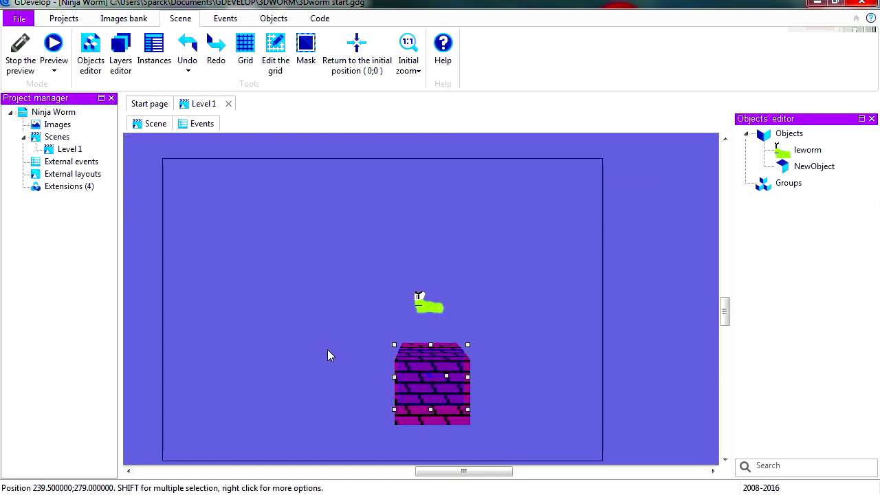
pyautogui.rightClick(330, 353)
pyautogui.click(353, 377)
pyautogui.click(319, 352)
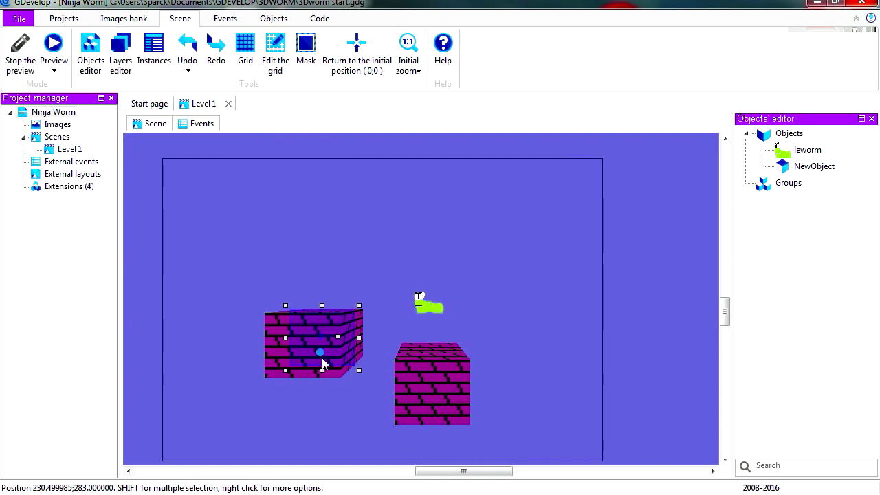
pyautogui.moveTo(322, 357); pyautogui.dragTo(363, 392)
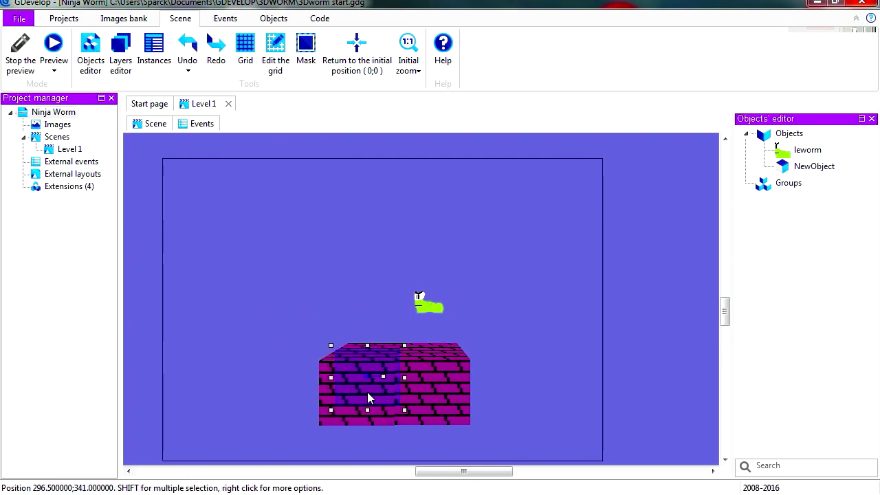
pyautogui.moveTo(362, 395); pyautogui.dragTo(366, 390)
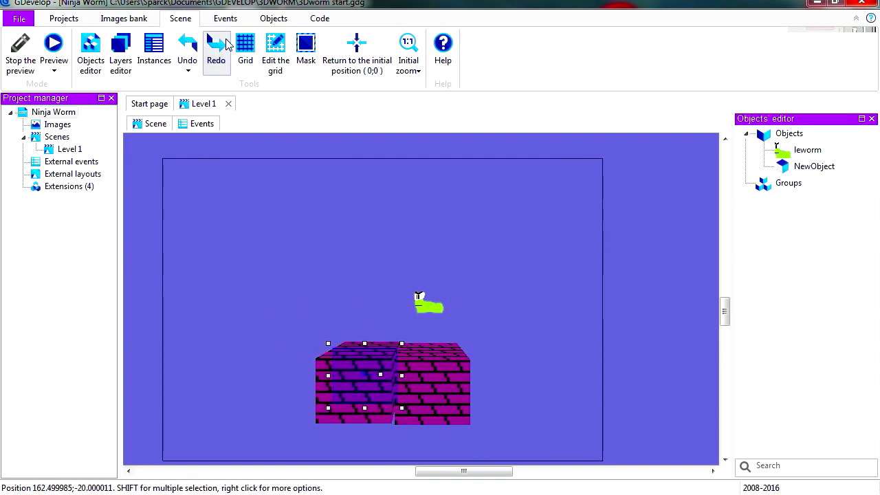
# Show the scene grid and arrange pasted brick boxes into a continuous floor with a tall wall at its left end
pyautogui.click(246, 54)
pyautogui.moveTo(376, 385); pyautogui.dragTo(375, 380)
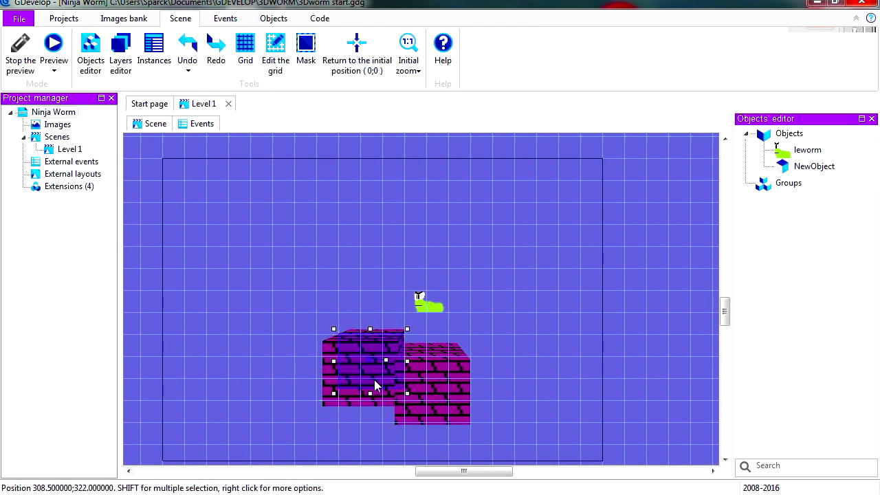
pyautogui.moveTo(377, 404); pyautogui.dragTo(405, 409)
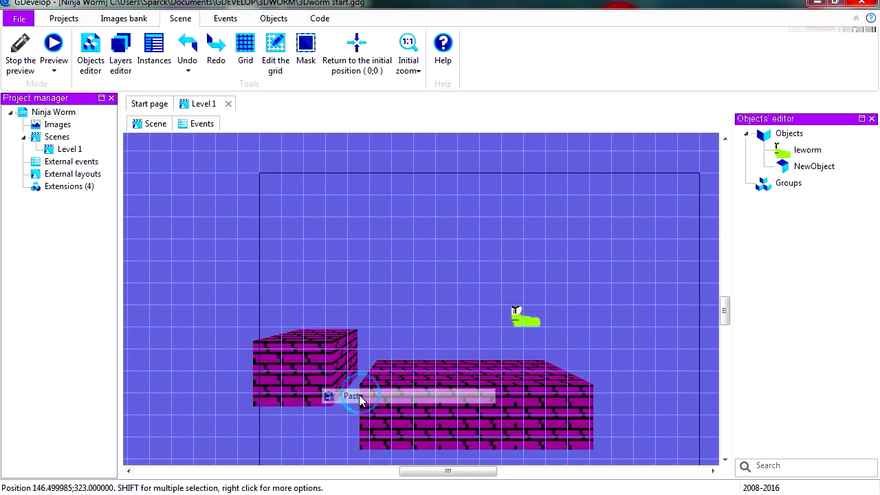
pyautogui.moveTo(315, 371); pyautogui.dragTo(340, 362)
pyautogui.rightClick(350, 253)
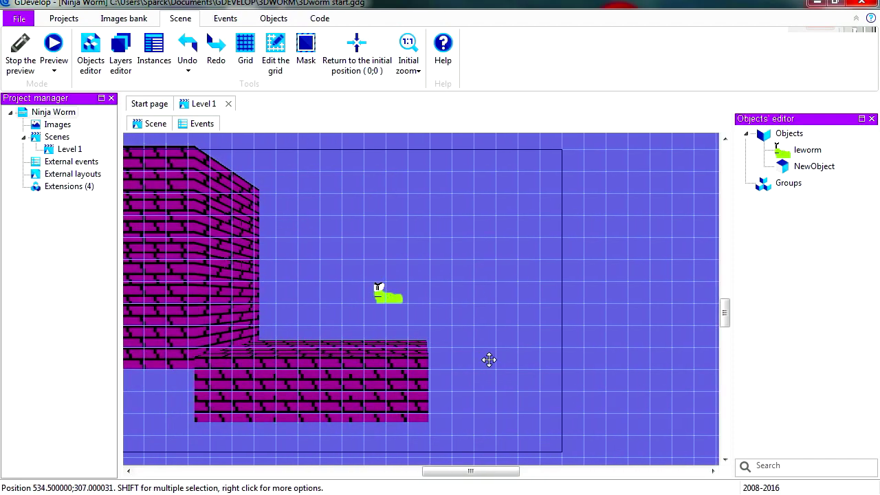
# Paste more brick boxes as separate, lower stepping platforms to the right of the starting floor
pyautogui.moveTo(489, 360); pyautogui.dragTo(442, 330, button='middle')
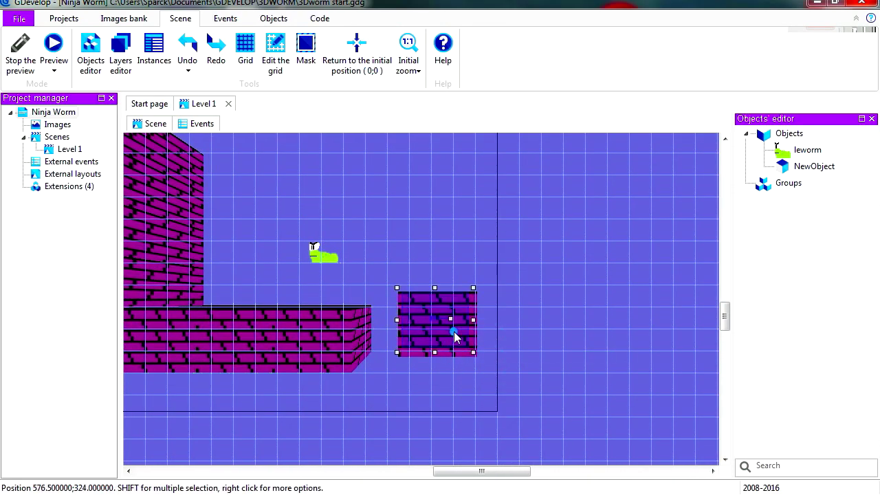
pyautogui.moveTo(451, 392); pyautogui.dragTo(459, 403)
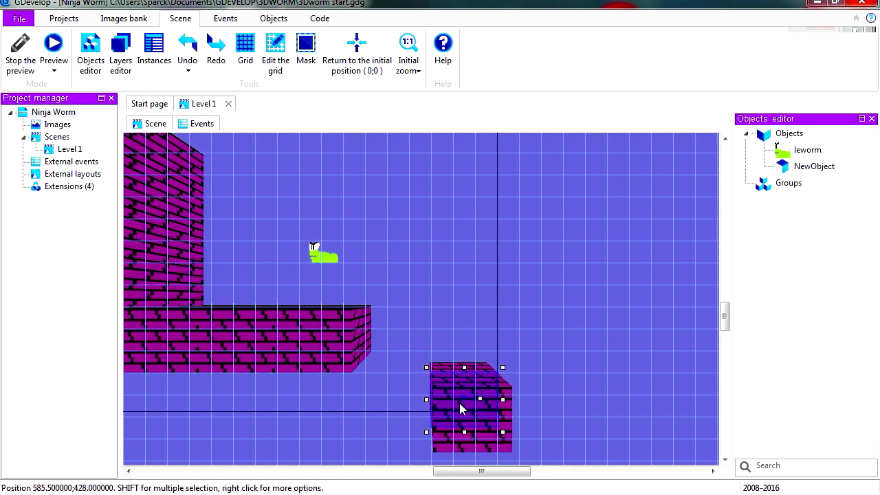
pyautogui.moveTo(536, 399); pyautogui.dragTo(398, 299, button='middle')
pyautogui.click(458, 357)
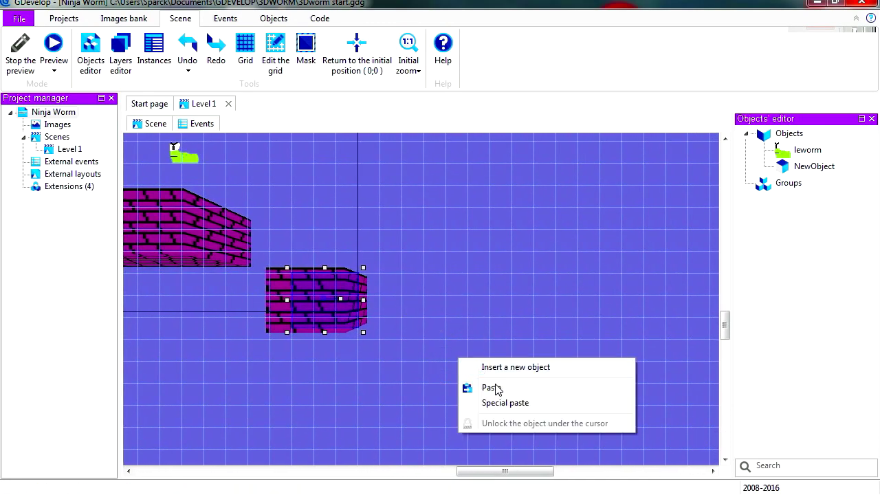
pyautogui.click(490, 366)
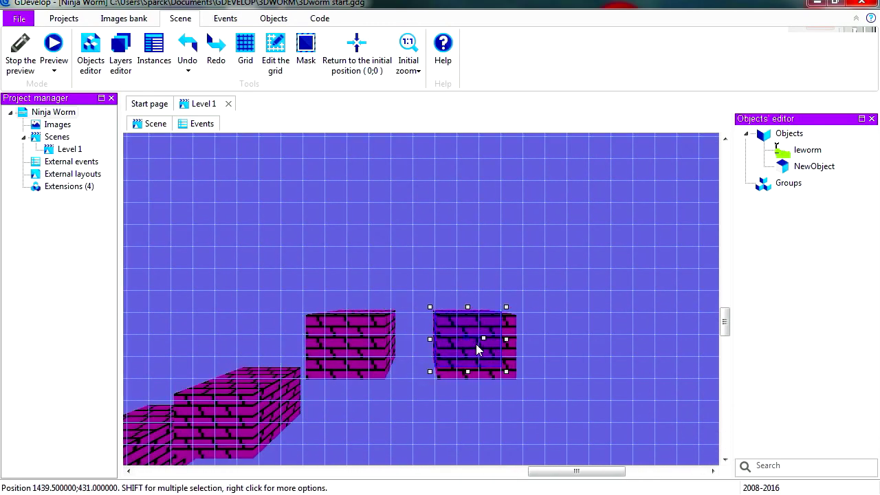
# Join pasted brick boxes into a raised platform, then add descending steps, a long lower floor and a tall wall at the level's right end
pyautogui.moveTo(476, 344); pyautogui.dragTo(432, 344)
pyautogui.moveTo(584, 341); pyautogui.dragTo(435, 344, button='middle')
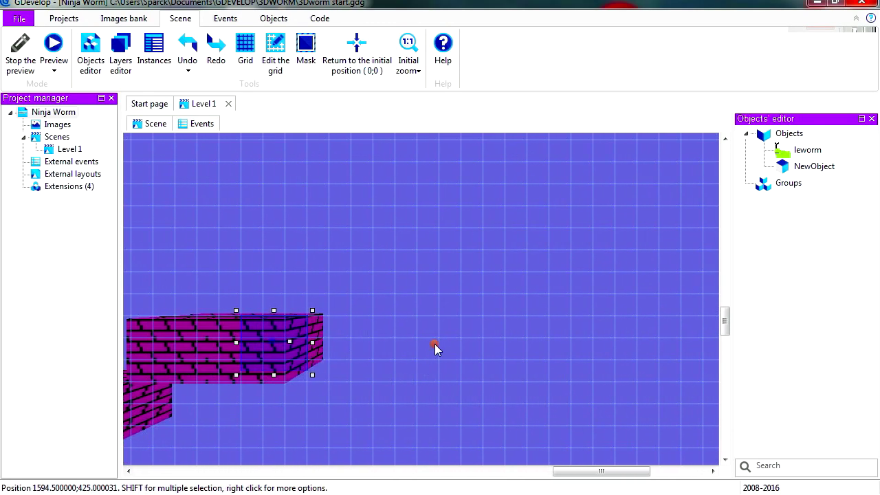
pyautogui.moveTo(401, 396); pyautogui.dragTo(399, 418)
pyautogui.moveTo(550, 384); pyautogui.dragTo(448, 323, button='middle')
pyautogui.rightClick(442, 321)
pyautogui.click(448, 361)
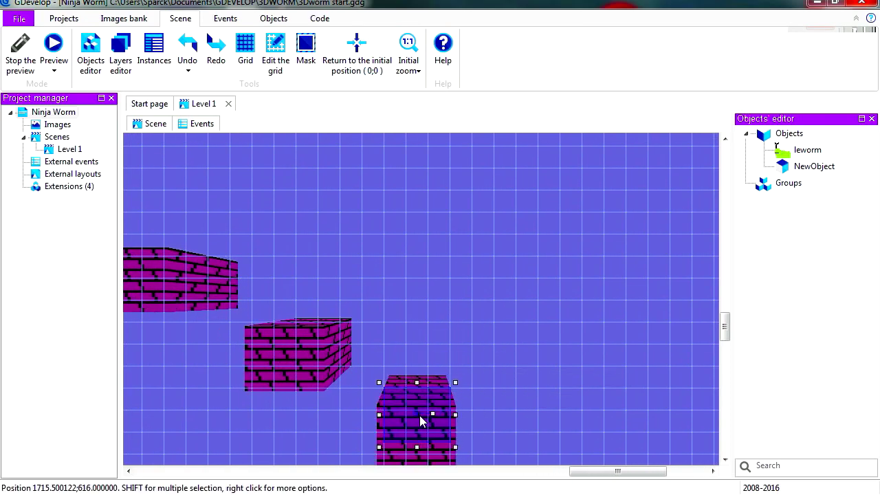
pyautogui.moveTo(518, 398); pyautogui.dragTo(434, 364, button='middle')
pyautogui.rightClick(434, 364)
pyautogui.click(450, 403)
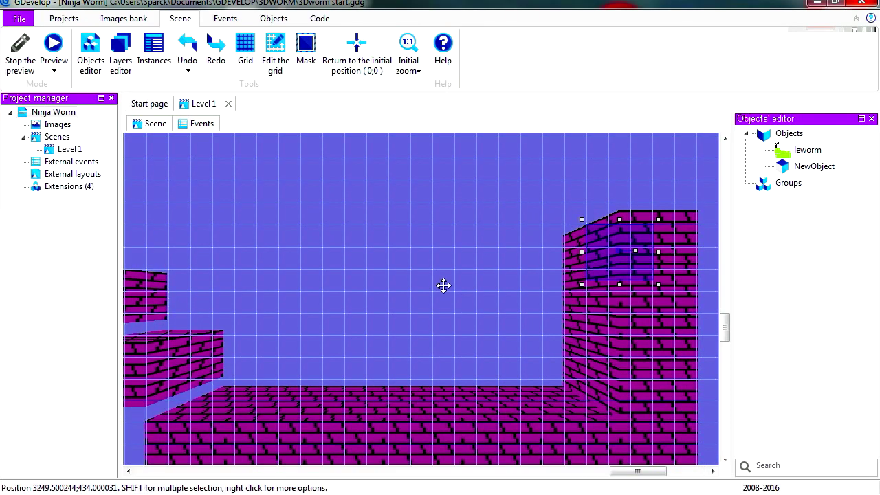
# Preview the finished level, running and jumping the worm rightward across the platforms toward the long lower floor
pyautogui.moveTo(442, 285); pyautogui.dragTo(517, 320, button='middle')
pyautogui.moveTo(349, 326); pyautogui.dragTo(310, 268, button='middle')
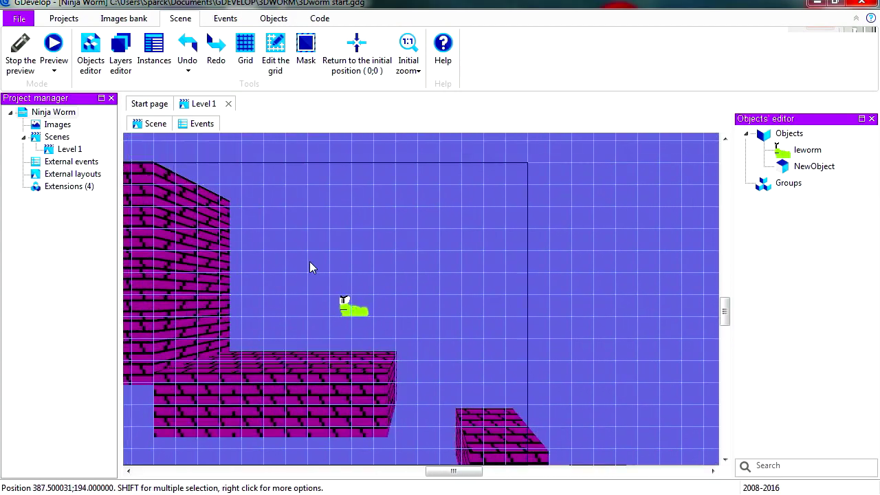
pyautogui.click(55, 47)
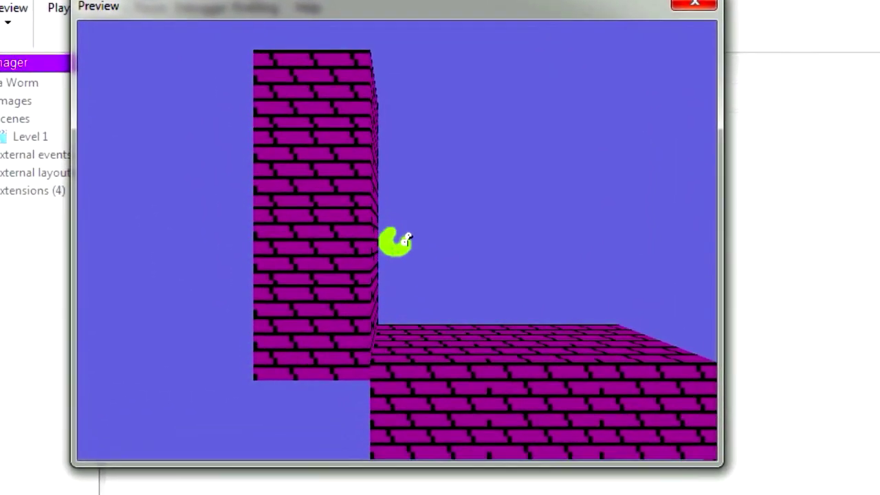
pyautogui.press('Right')
pyautogui.press('space')
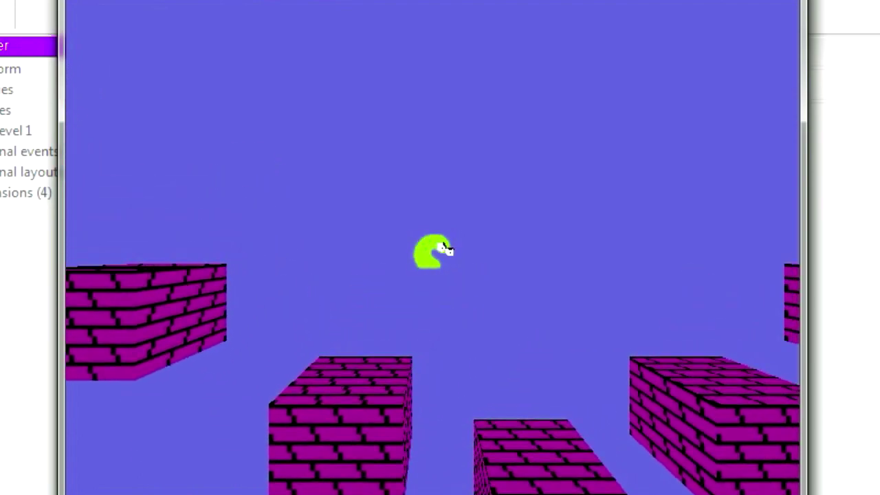
pyautogui.press('Right')
pyautogui.press('space')
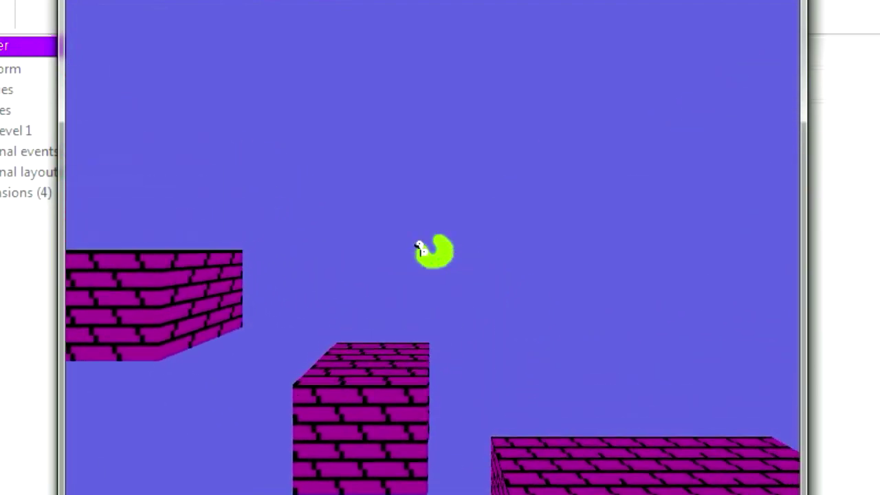
pyautogui.press('Right')
pyautogui.press('space')
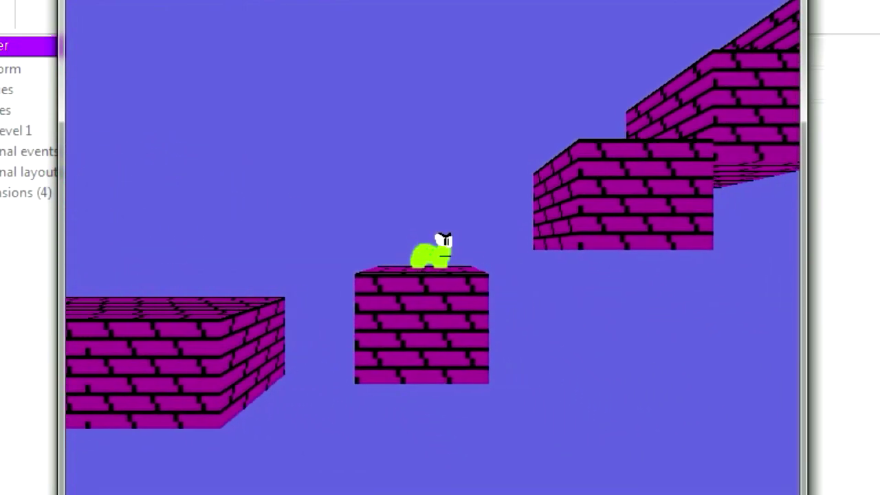
pyautogui.press('space')
pyautogui.press('Right')
pyautogui.press('space')
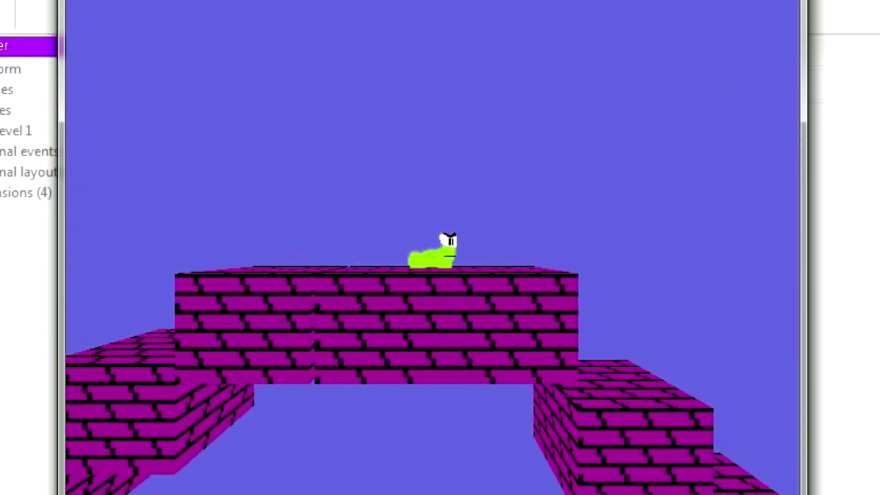
pyautogui.press('Right')
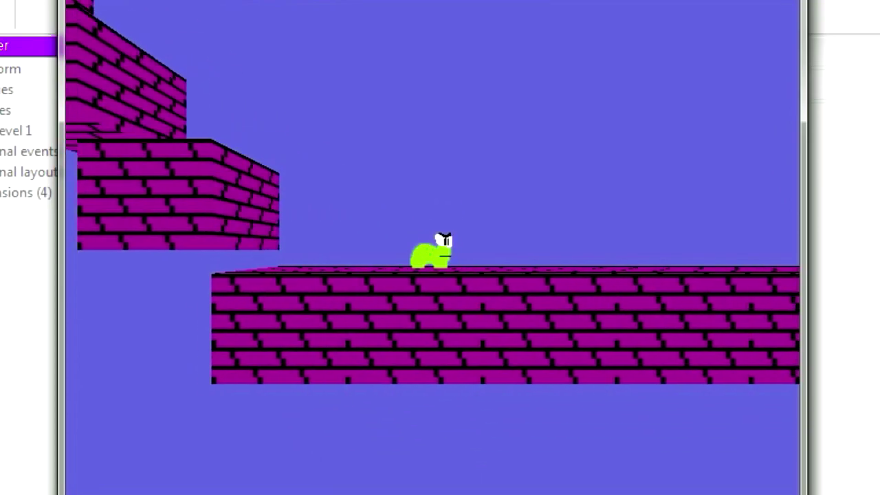
# Move the worm back from the end wall to the descending steps, then return it to the long lower floor
pyautogui.press('space')
pyautogui.press('space')
pyautogui.press('Left')
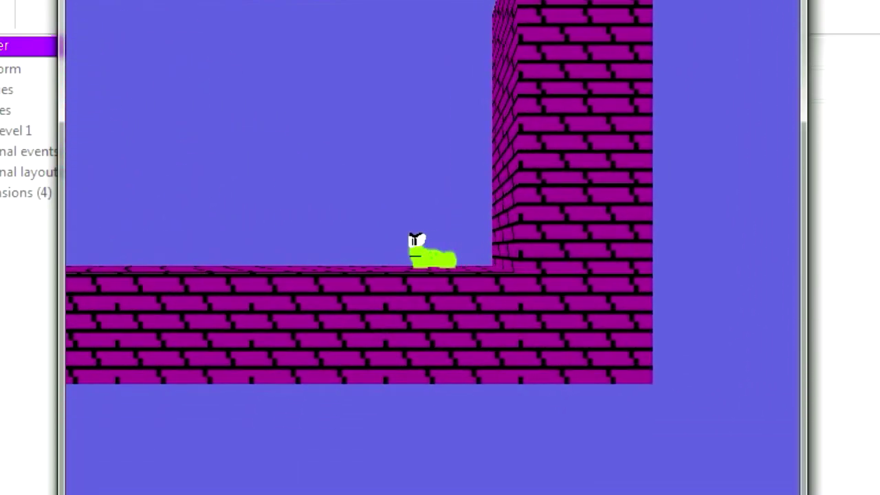
pyautogui.press('space')
pyautogui.press('Left')
pyautogui.press('space')
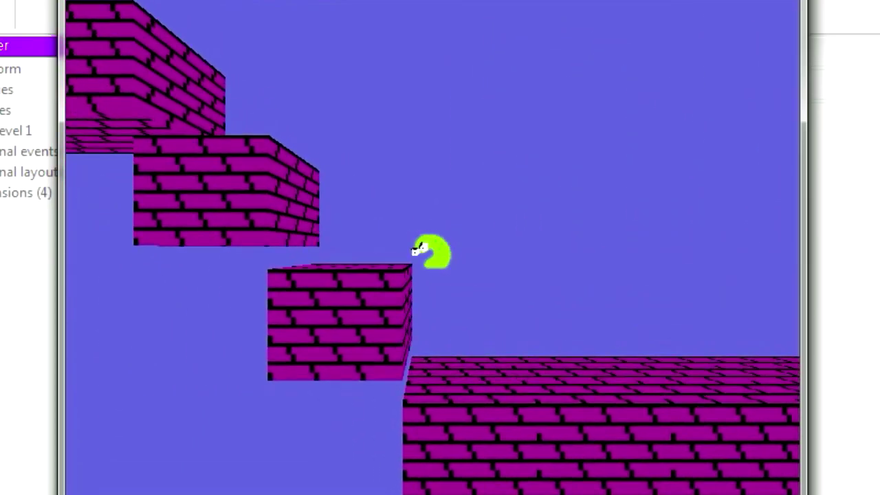
pyautogui.press('space')
pyautogui.press('Right')
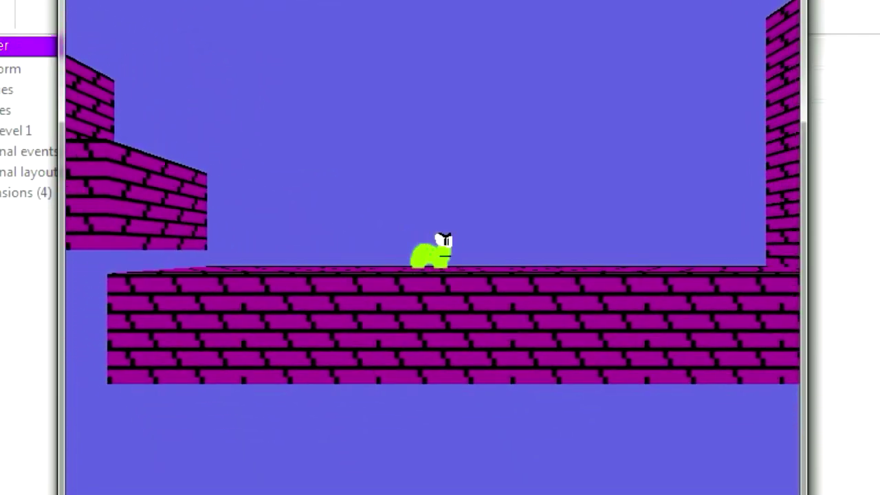
pyautogui.press('space')
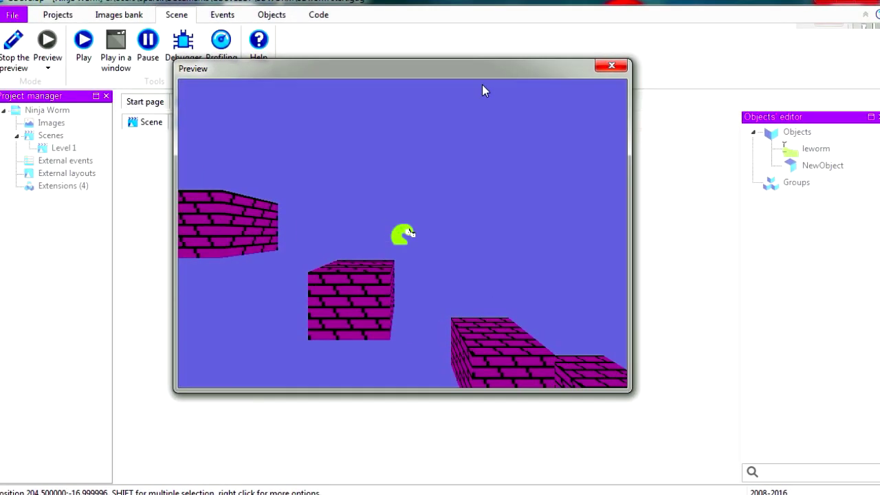
# Play through the stepping platforms again in the preview, jumping the worm rightward toward the ascending brick boxes
pyautogui.press('Right')
pyautogui.press('space')
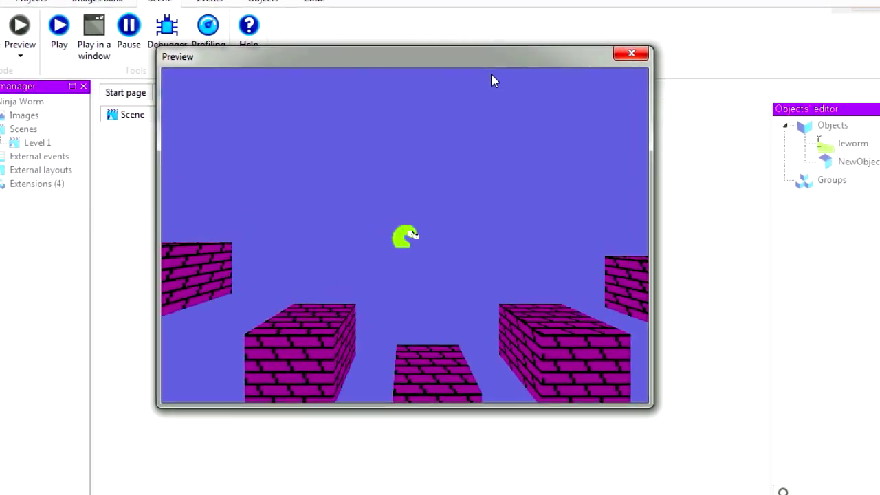
pyautogui.press('Right')
pyautogui.press('space')
pyautogui.press('space')
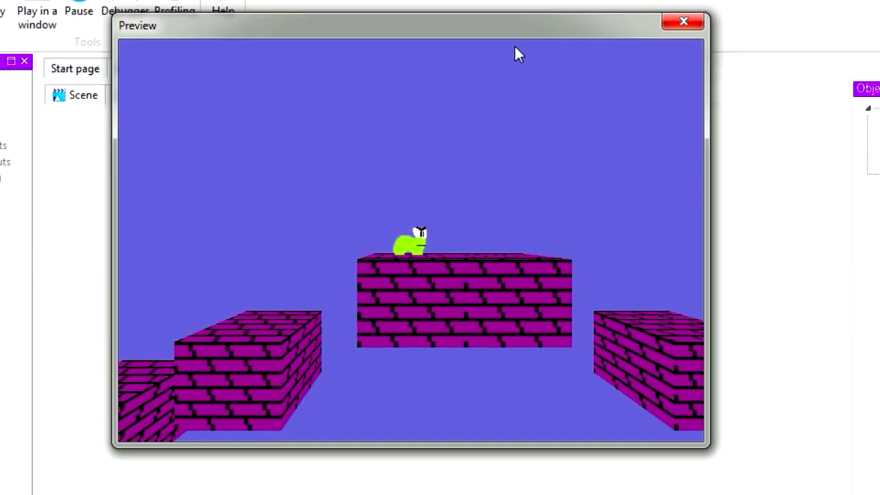
pyautogui.press('Right')
pyautogui.press('space')
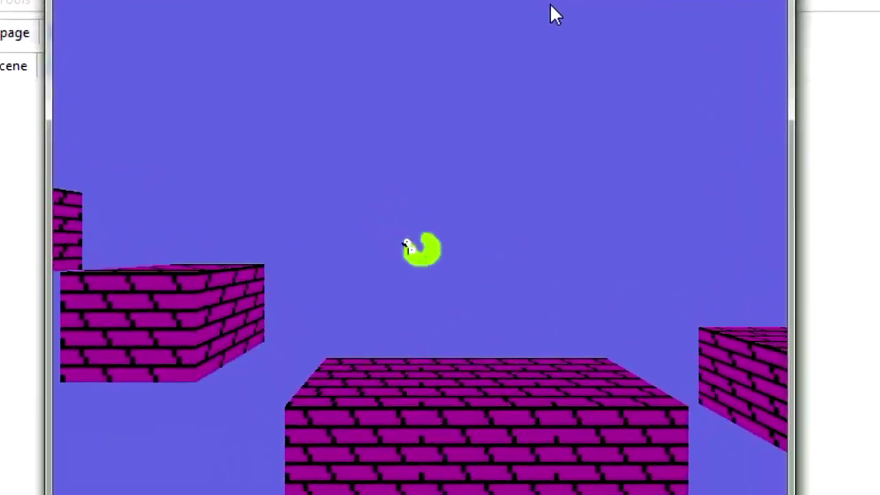
pyautogui.press('Right')
pyautogui.press('space')
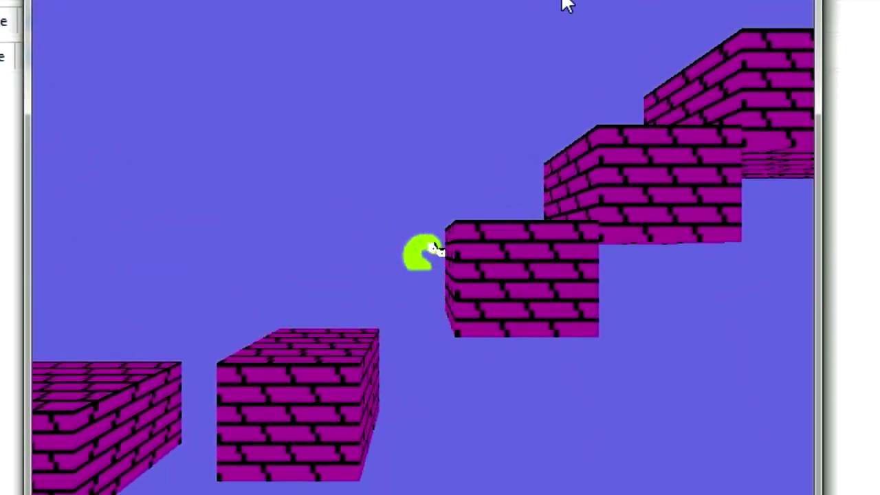